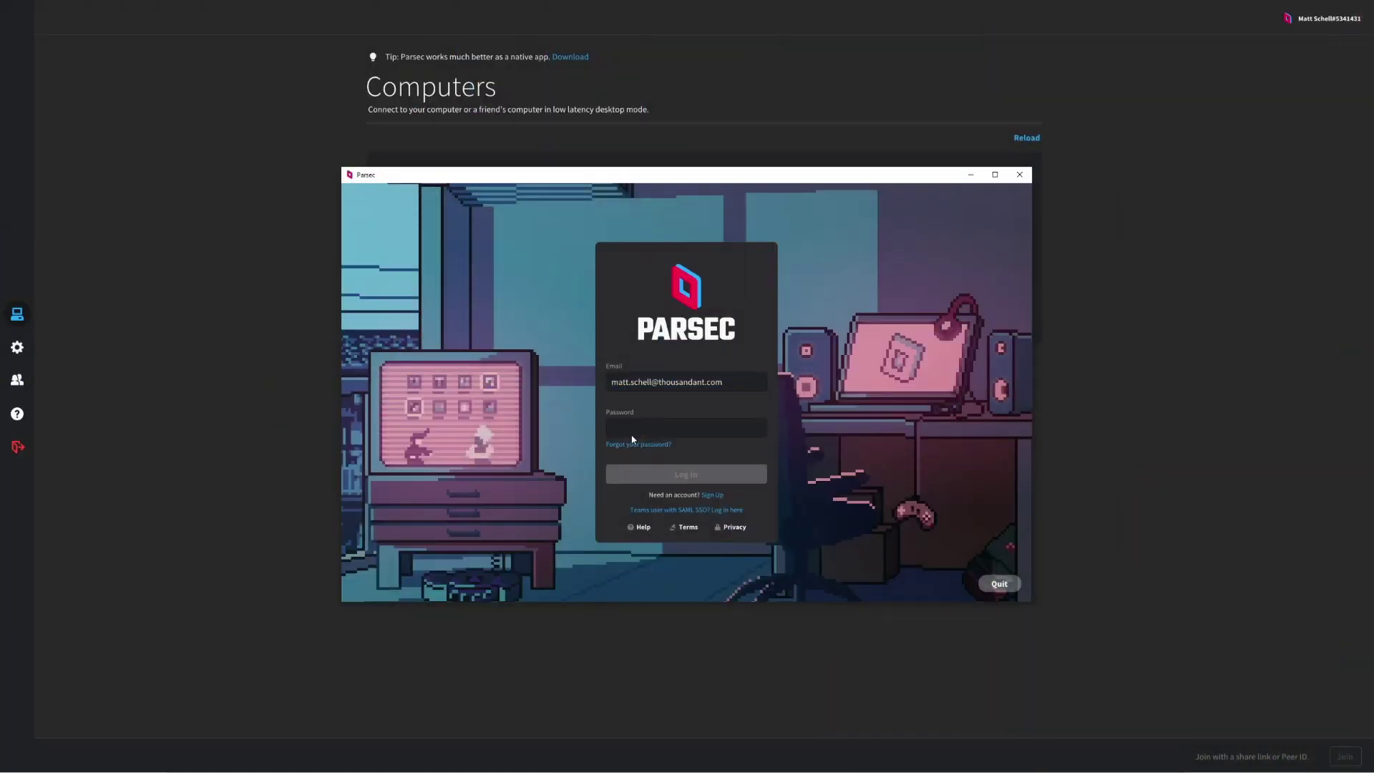
- Sign in to Parsec with the account password and start a session with MATT-OFFICE
key("ctrl+v")
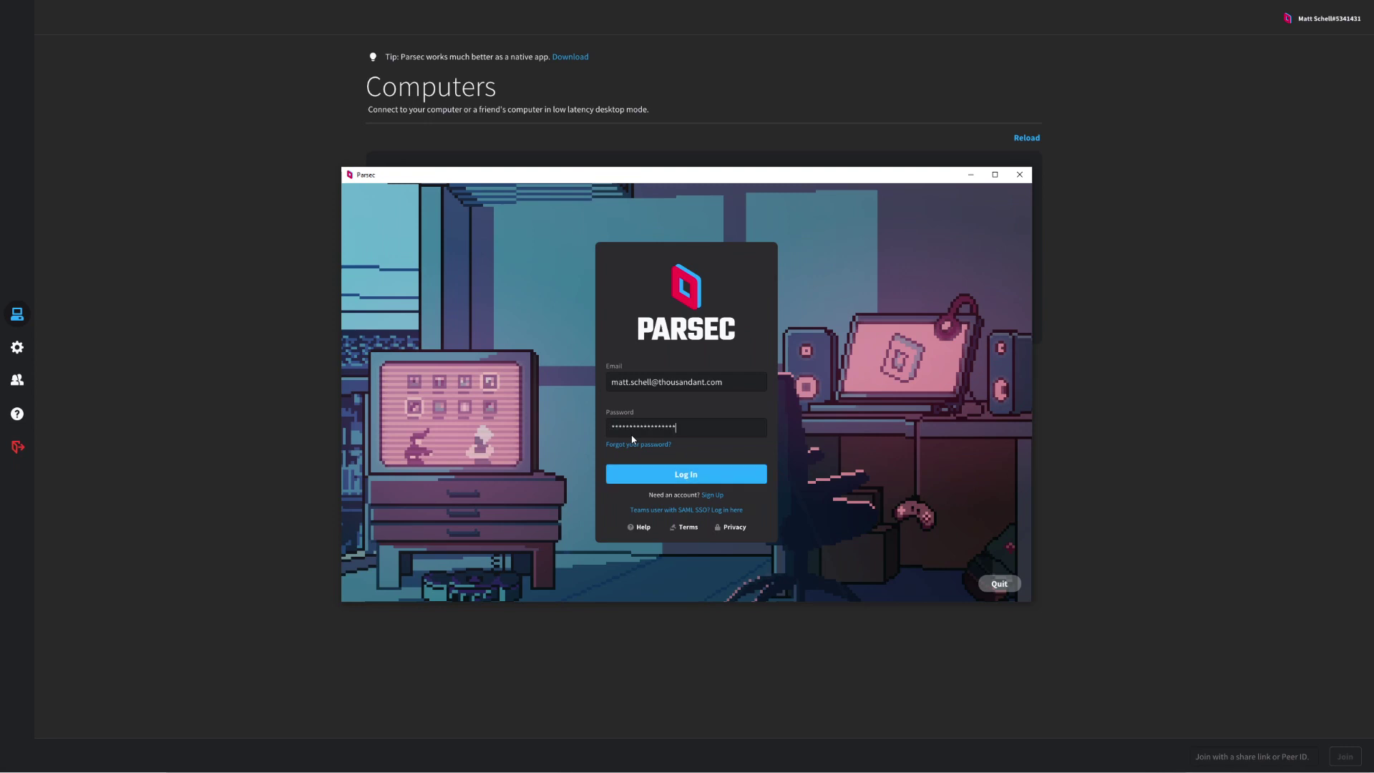
left_click(676, 475)
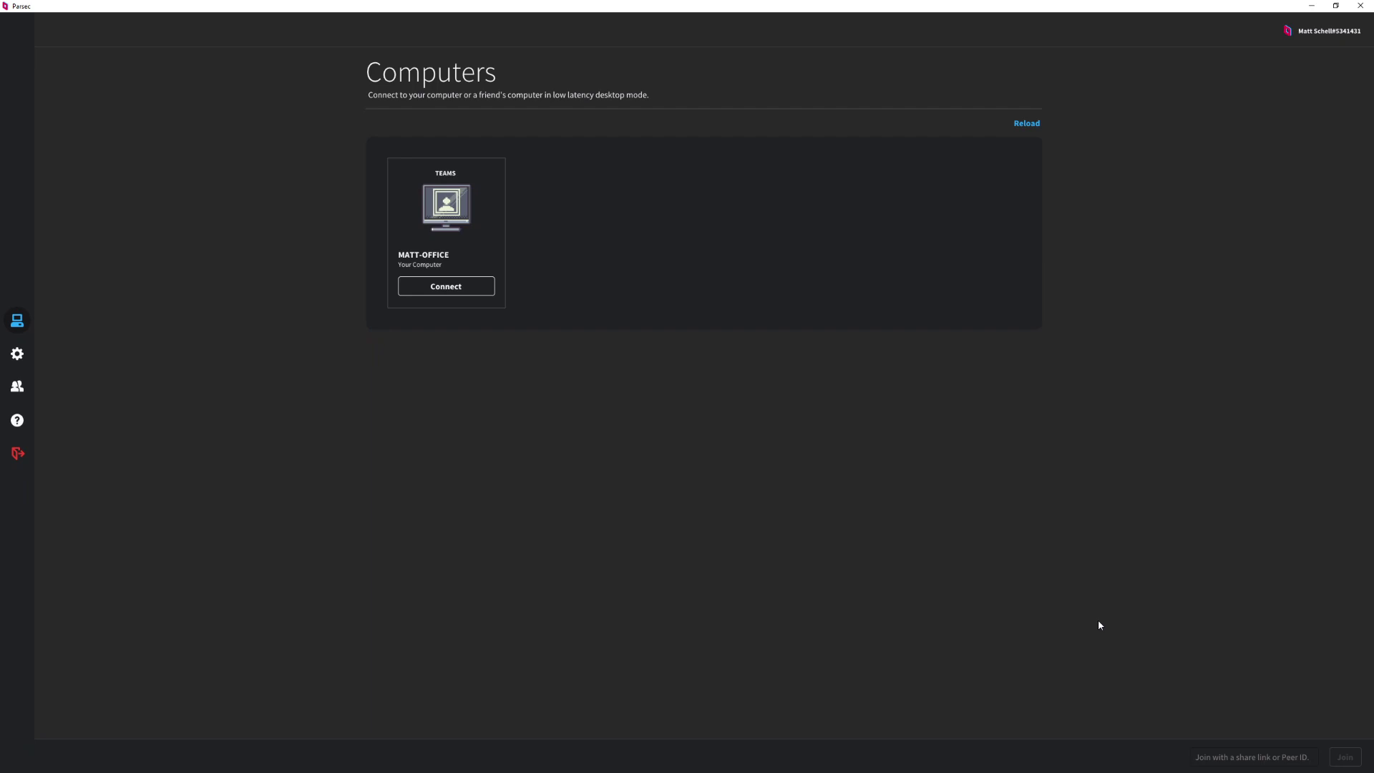
left_click(479, 292)
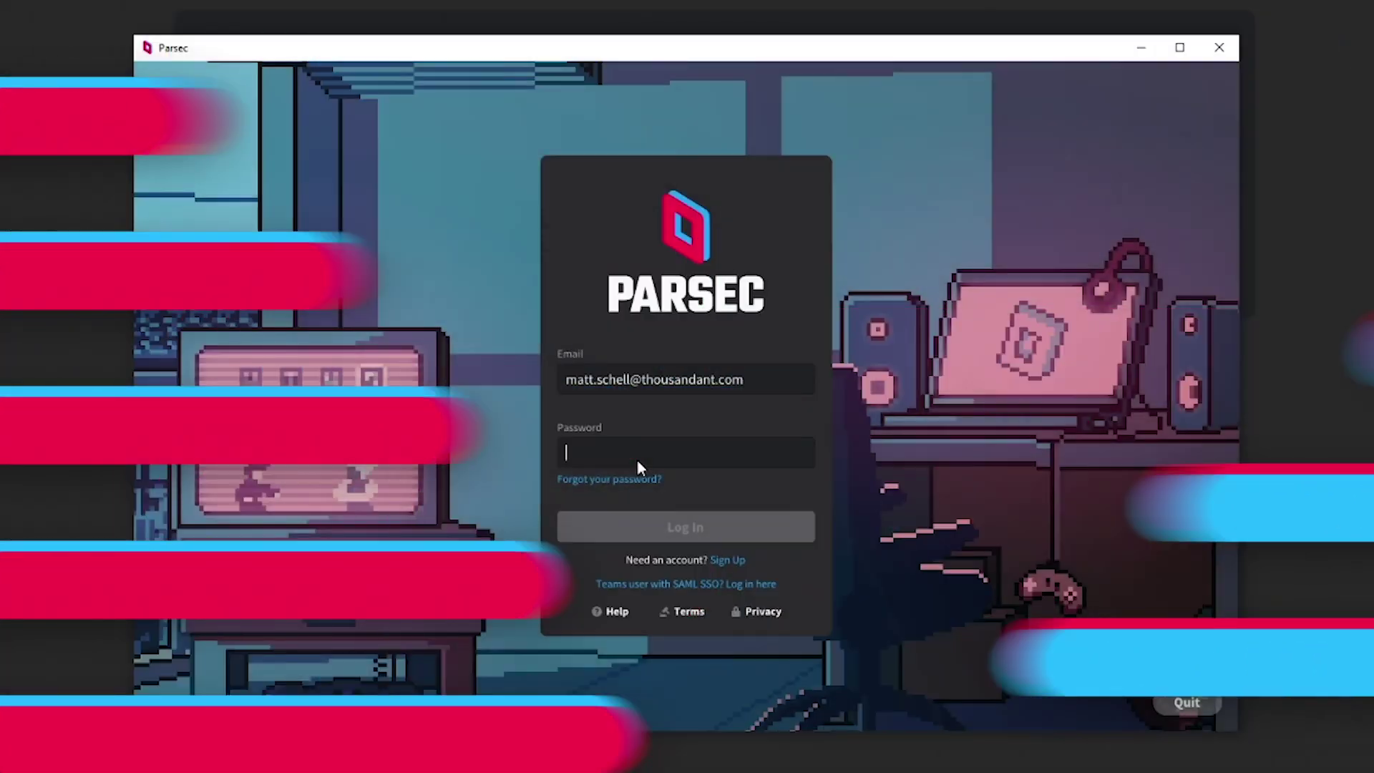
- Log back in, reconnect to MATT-OFFICE, then disconnect from the session overlay menu
key("ctrl+v")
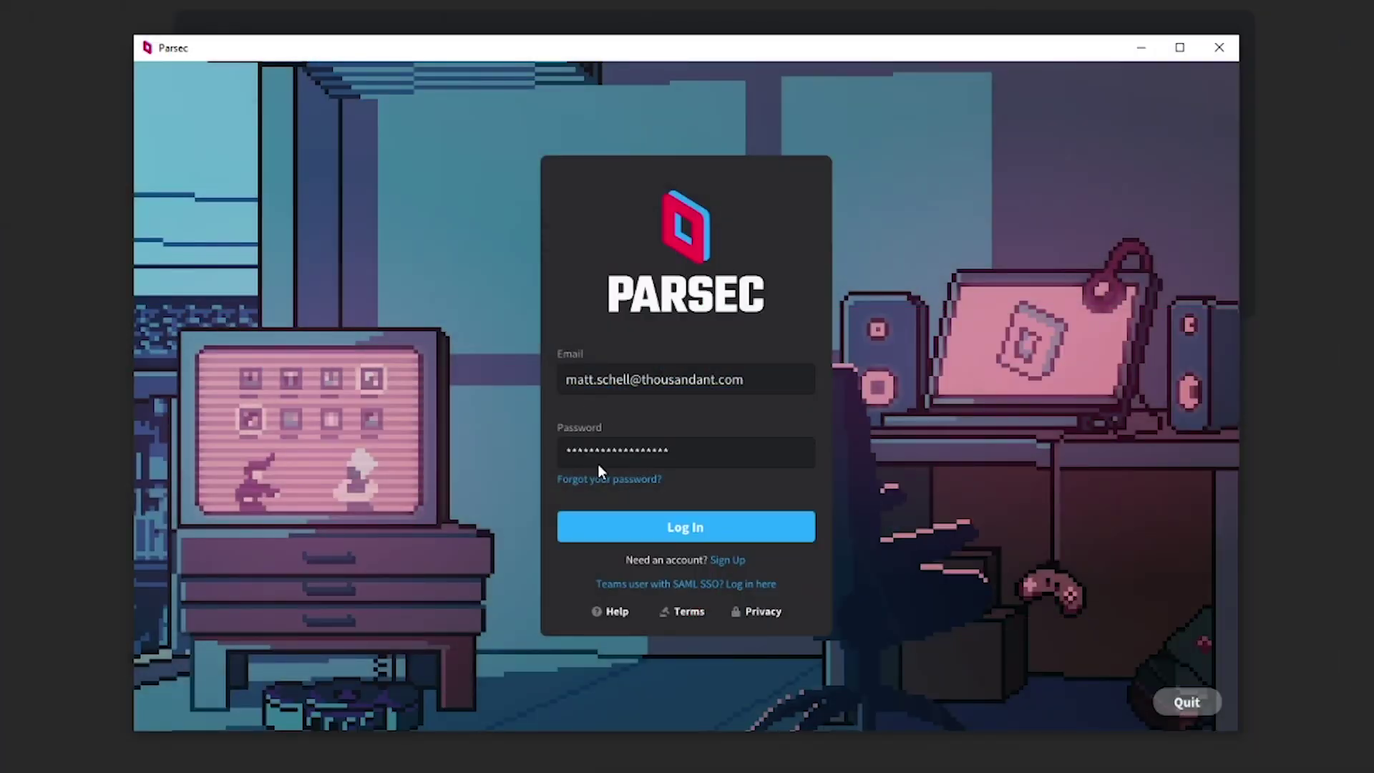
left_click(667, 530)
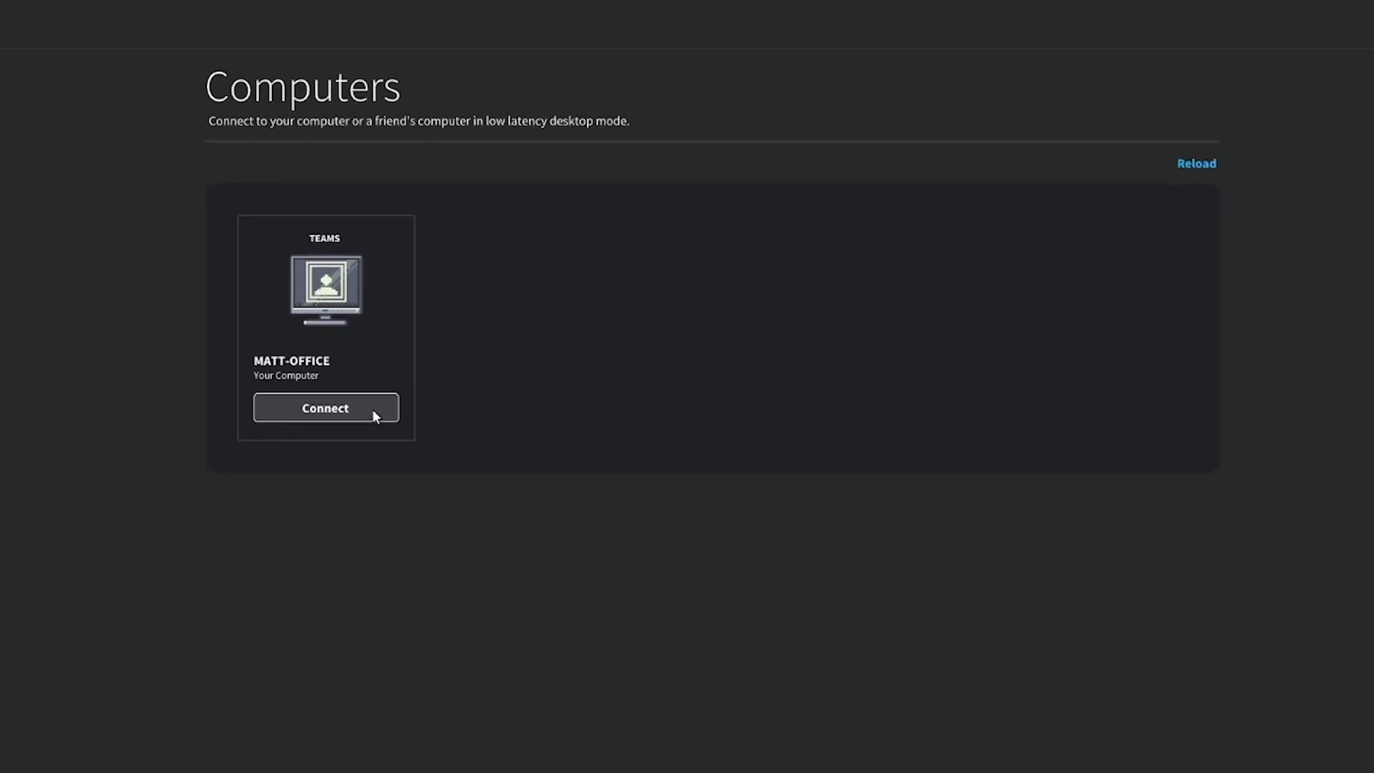
left_click(373, 415)
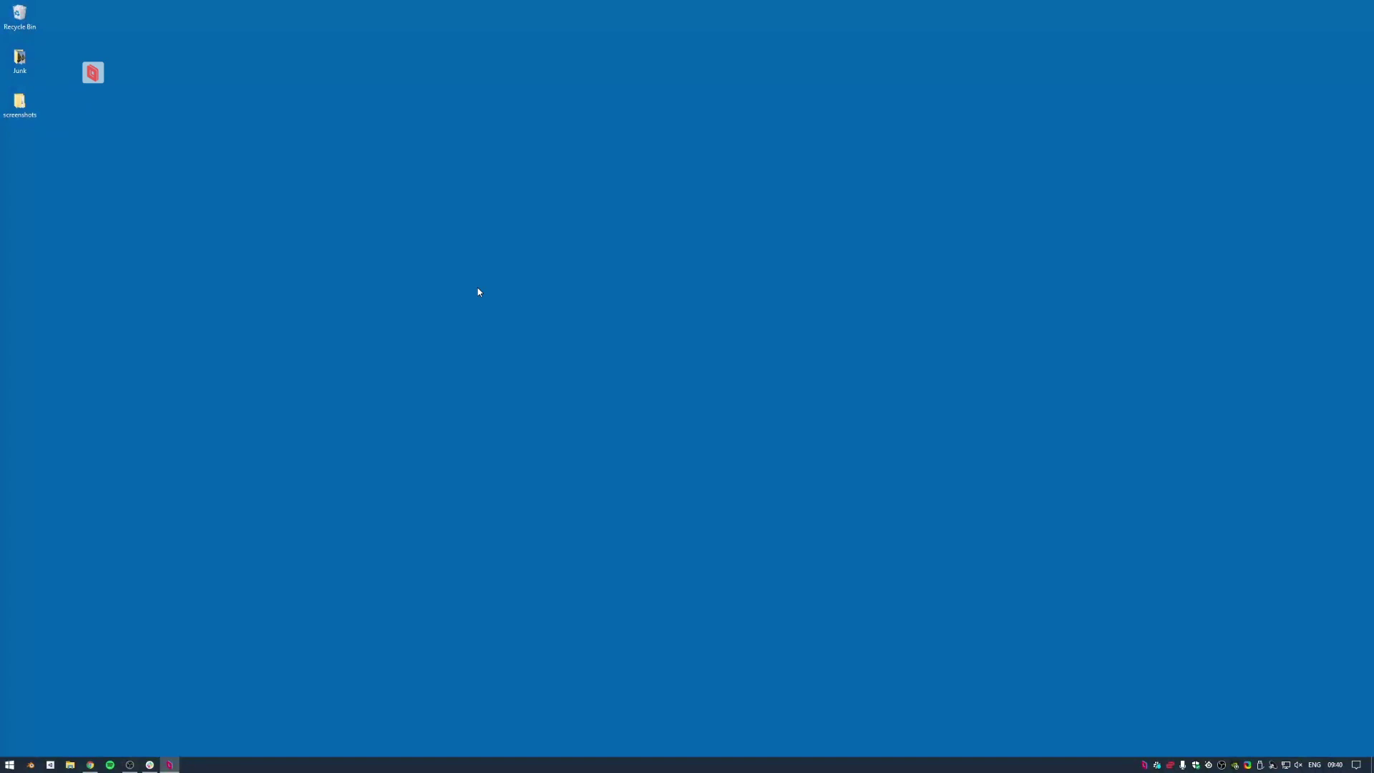
left_click(94, 74)
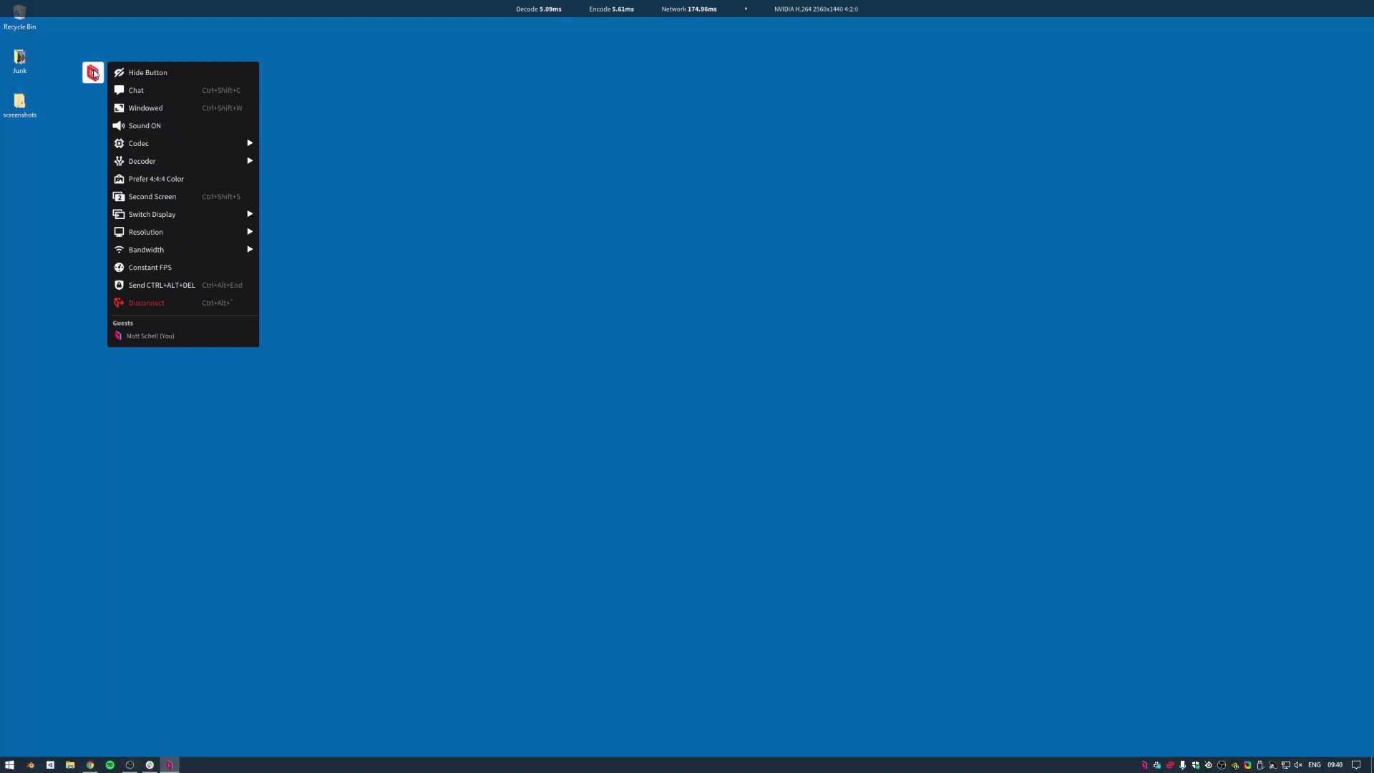
left_click(219, 304)
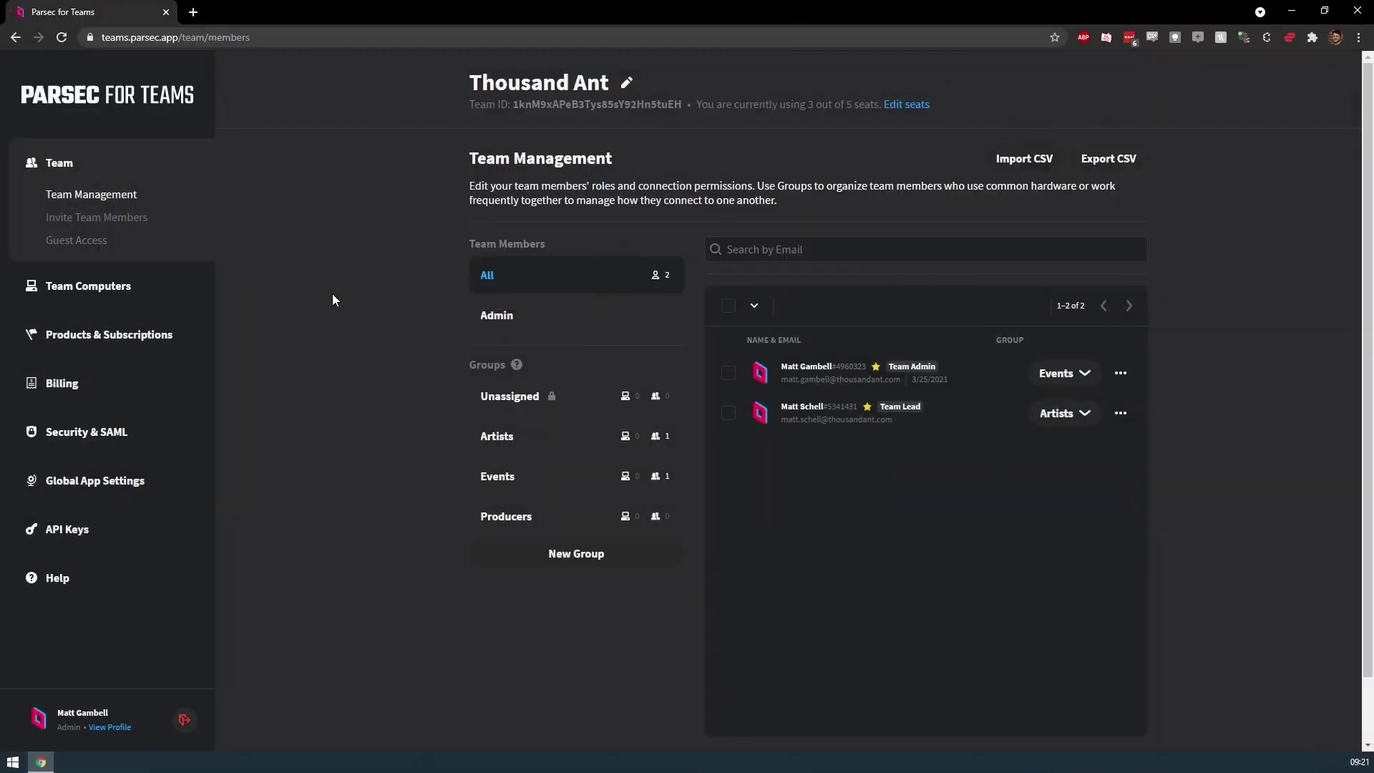
- On Team Computers, generate a new Computer Key replacing the previous one, and copy it
left_click(92, 286)
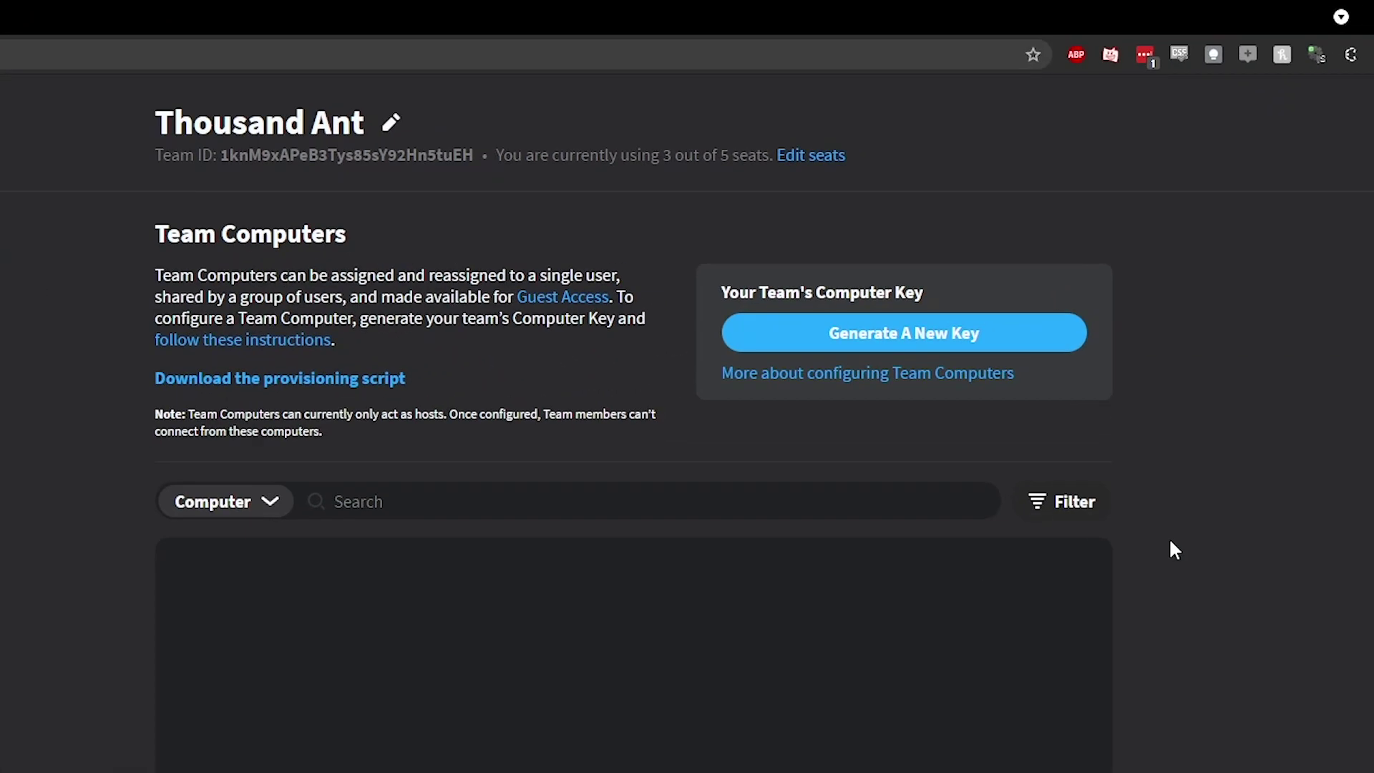
left_click(800, 346)
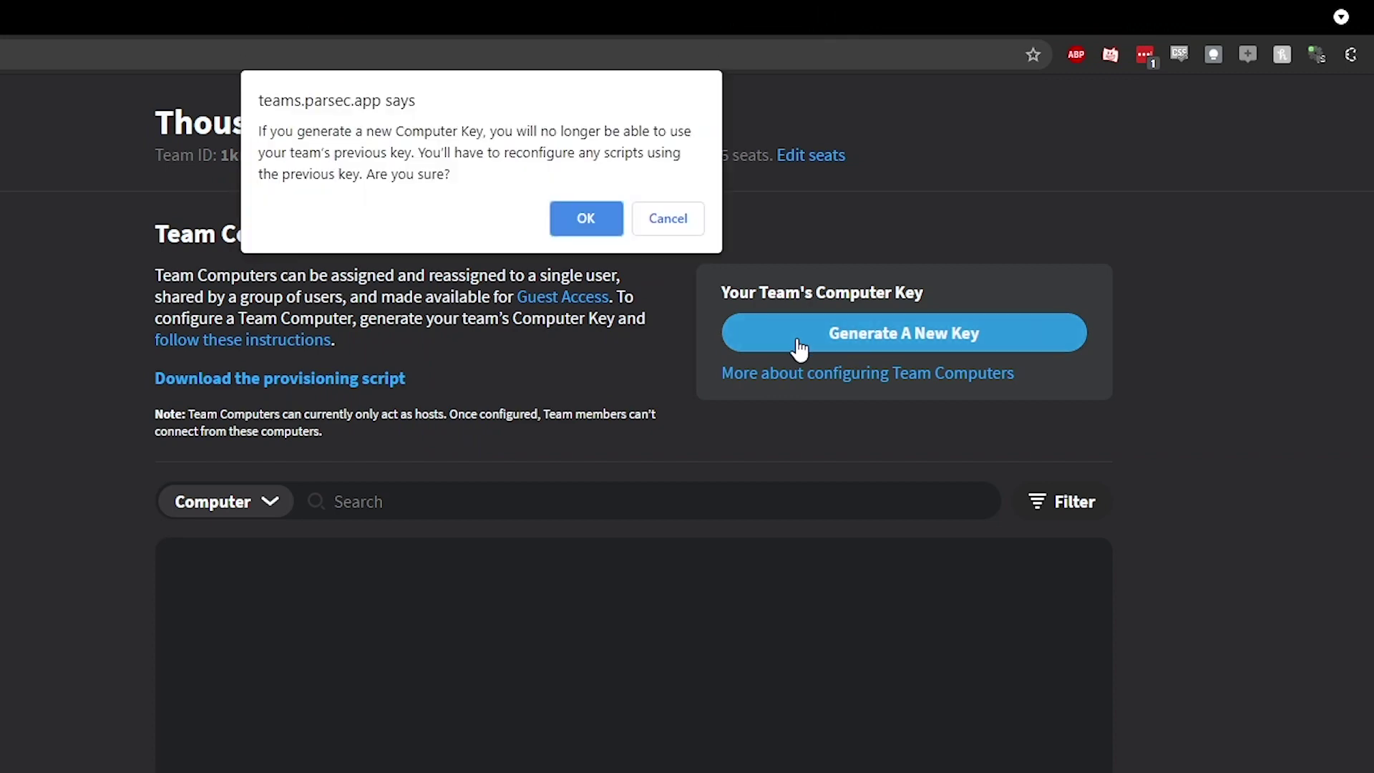
left_click(589, 218)
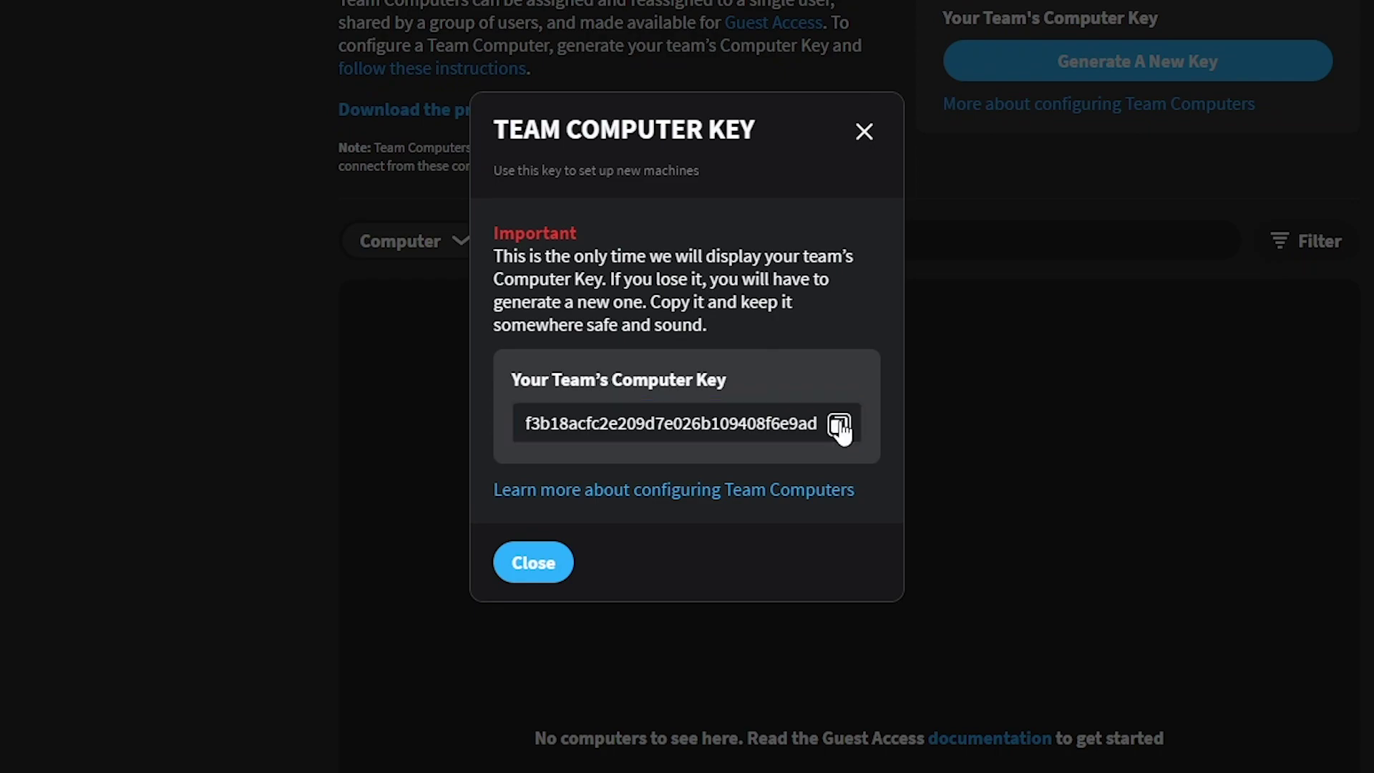
left_click(839, 423)
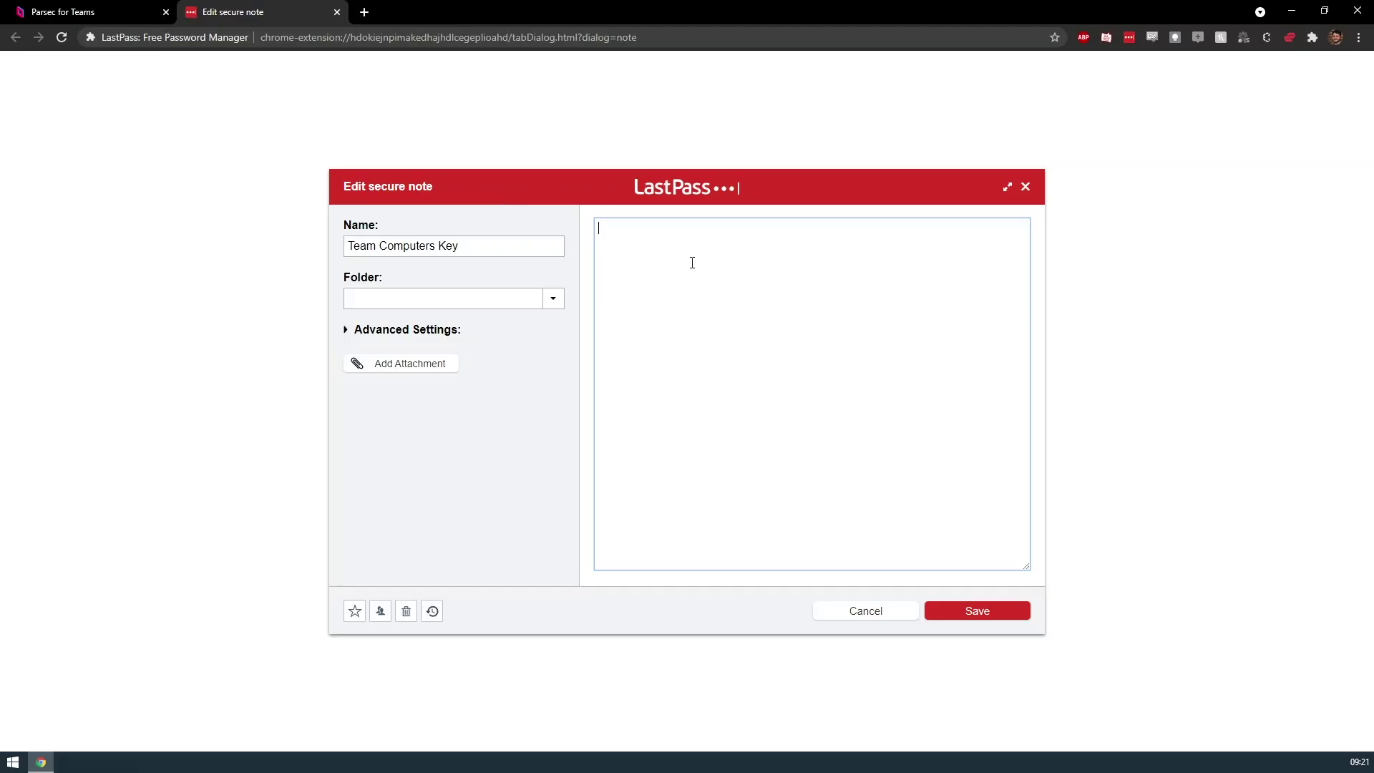
- Paste the key into the 'Team Computers Key' LastPass note, save it, and request another key
key("ctrl+v")
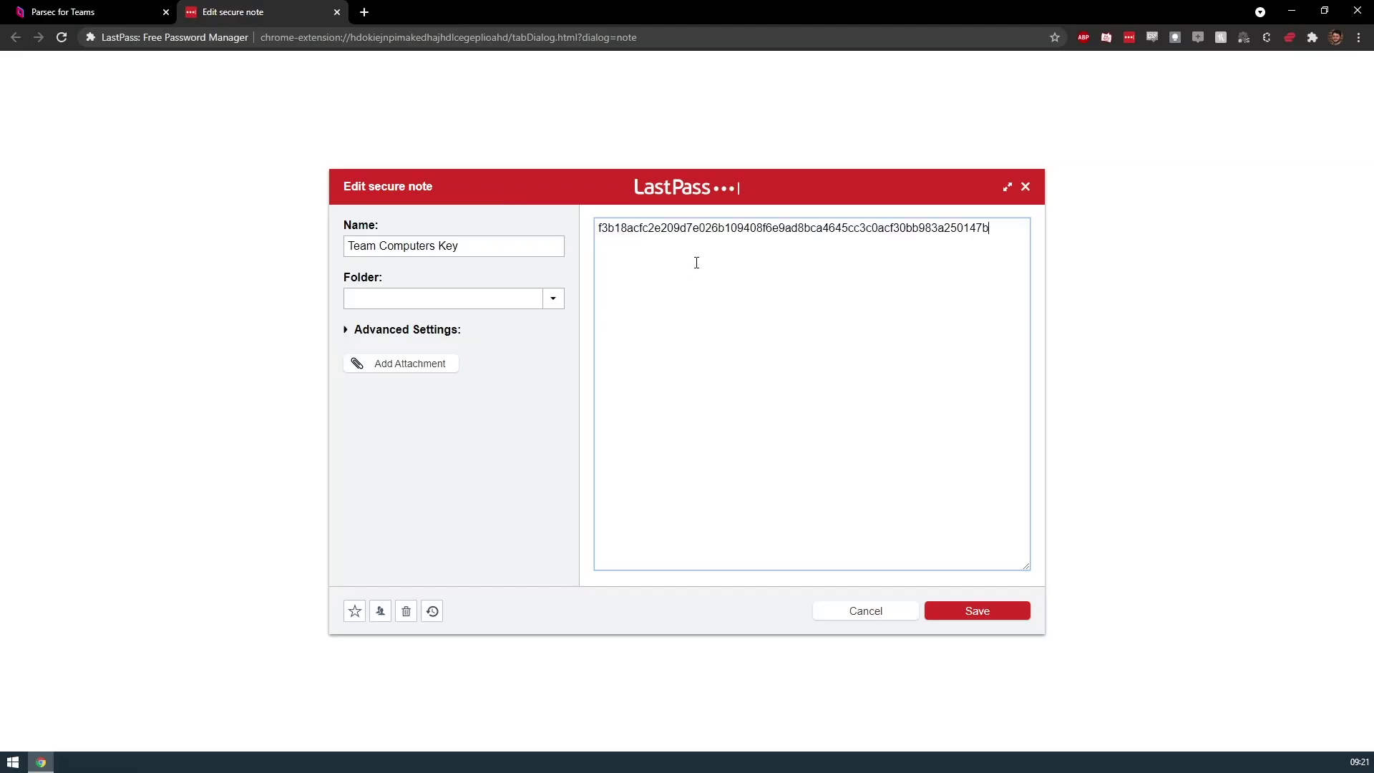
left_click(976, 612)
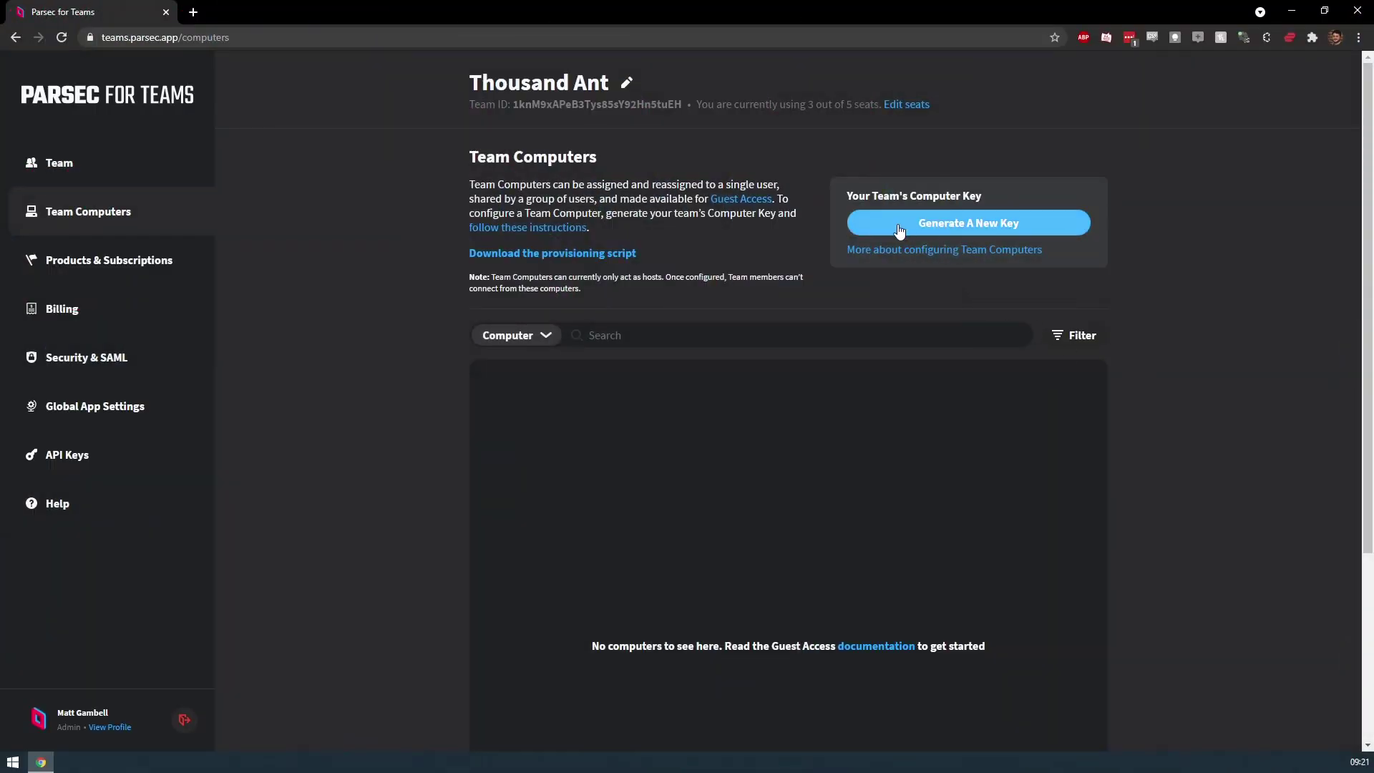
left_click(899, 229)
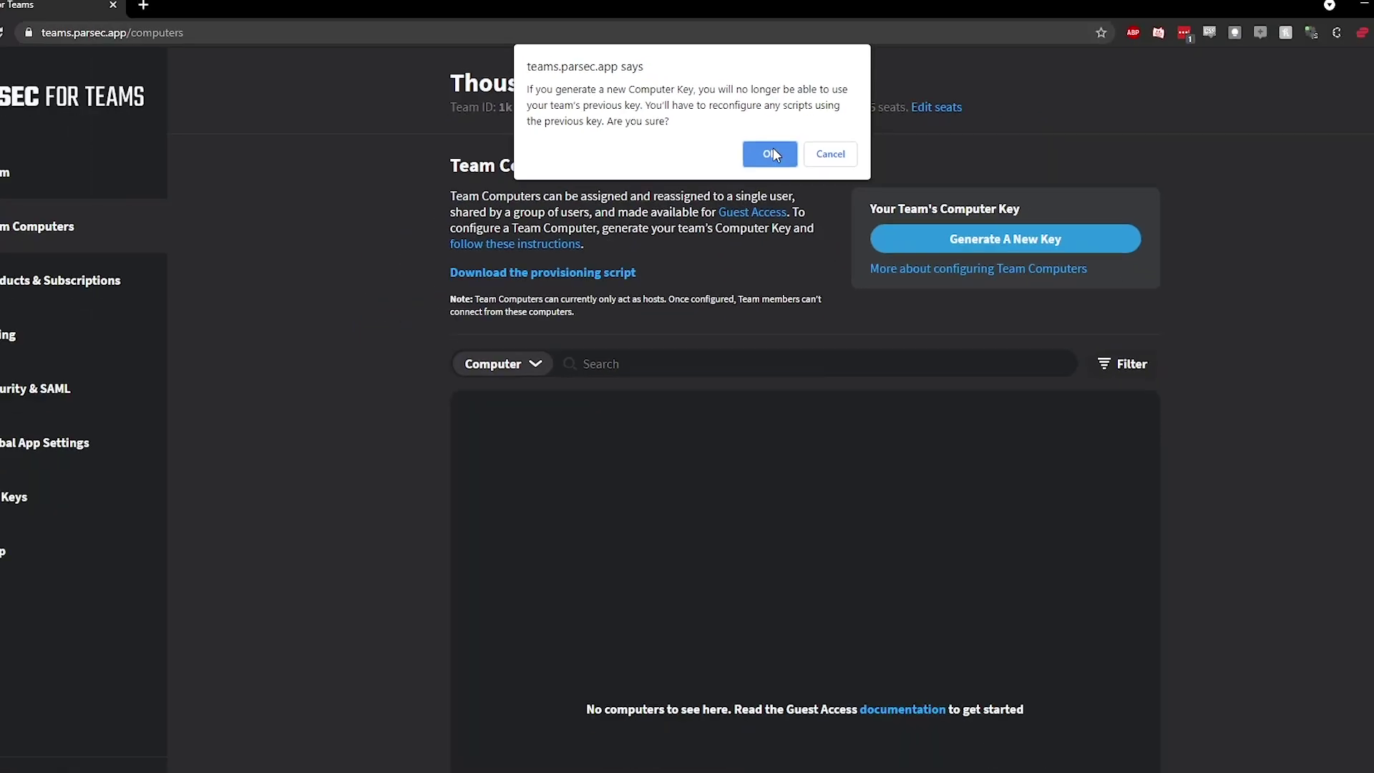
- Confirm replacing the old Computer Key, copy the new key, and close the key window
left_click(828, 190)
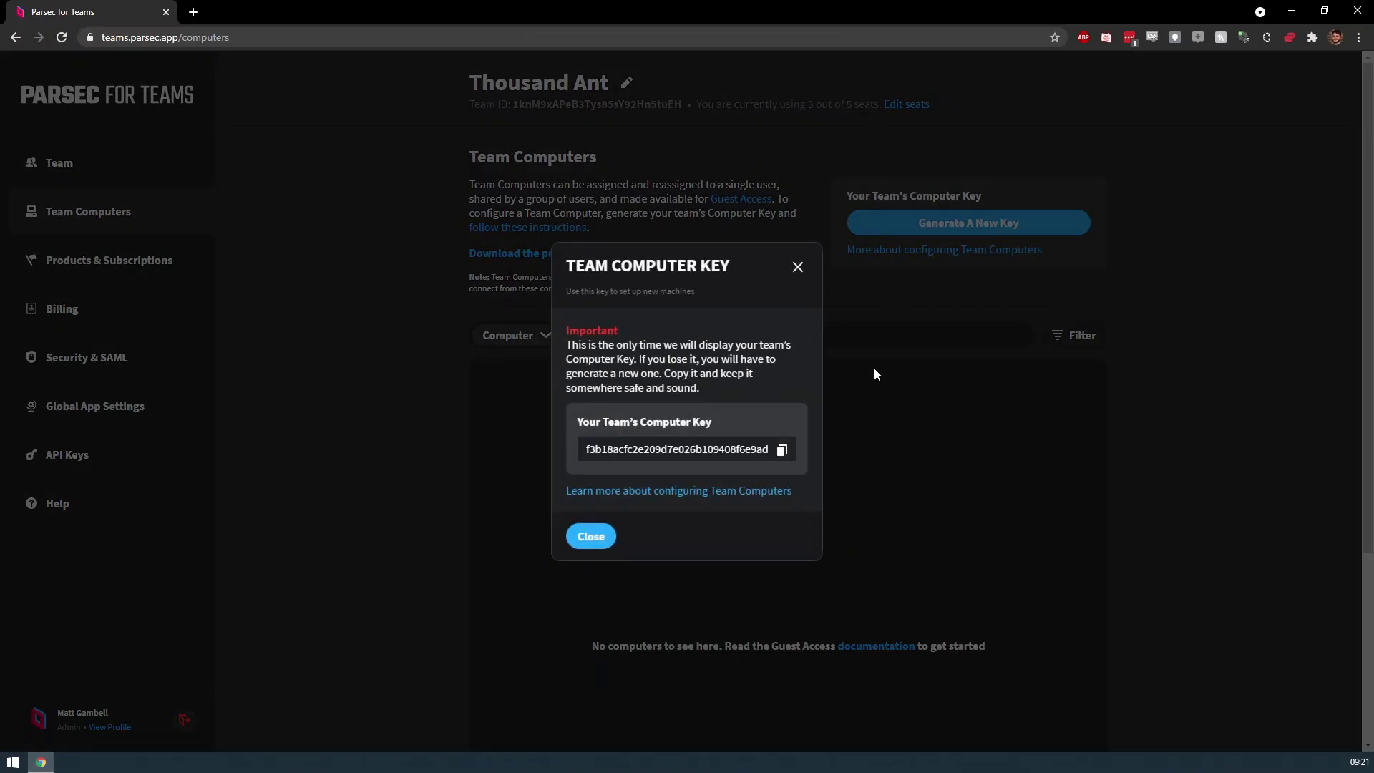
left_click(711, 445)
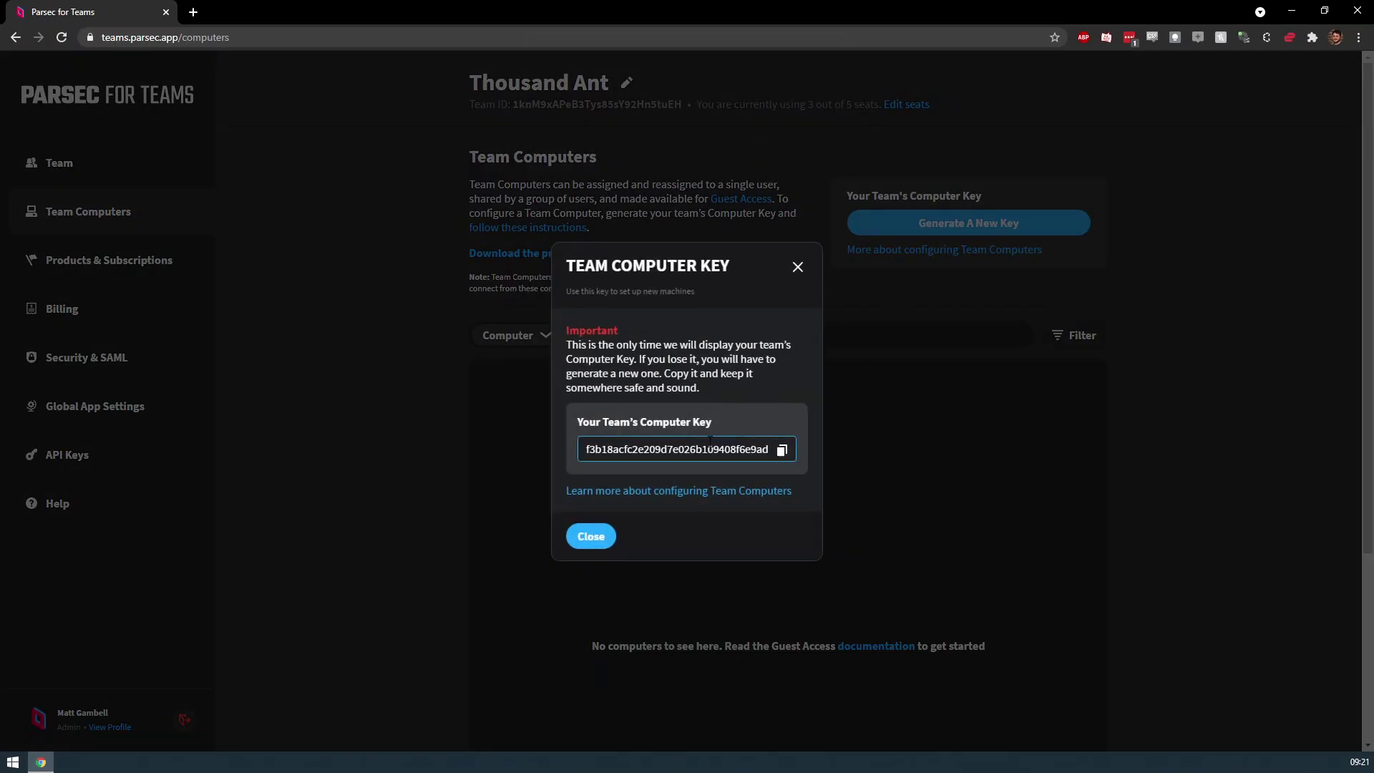
left_click(783, 450)
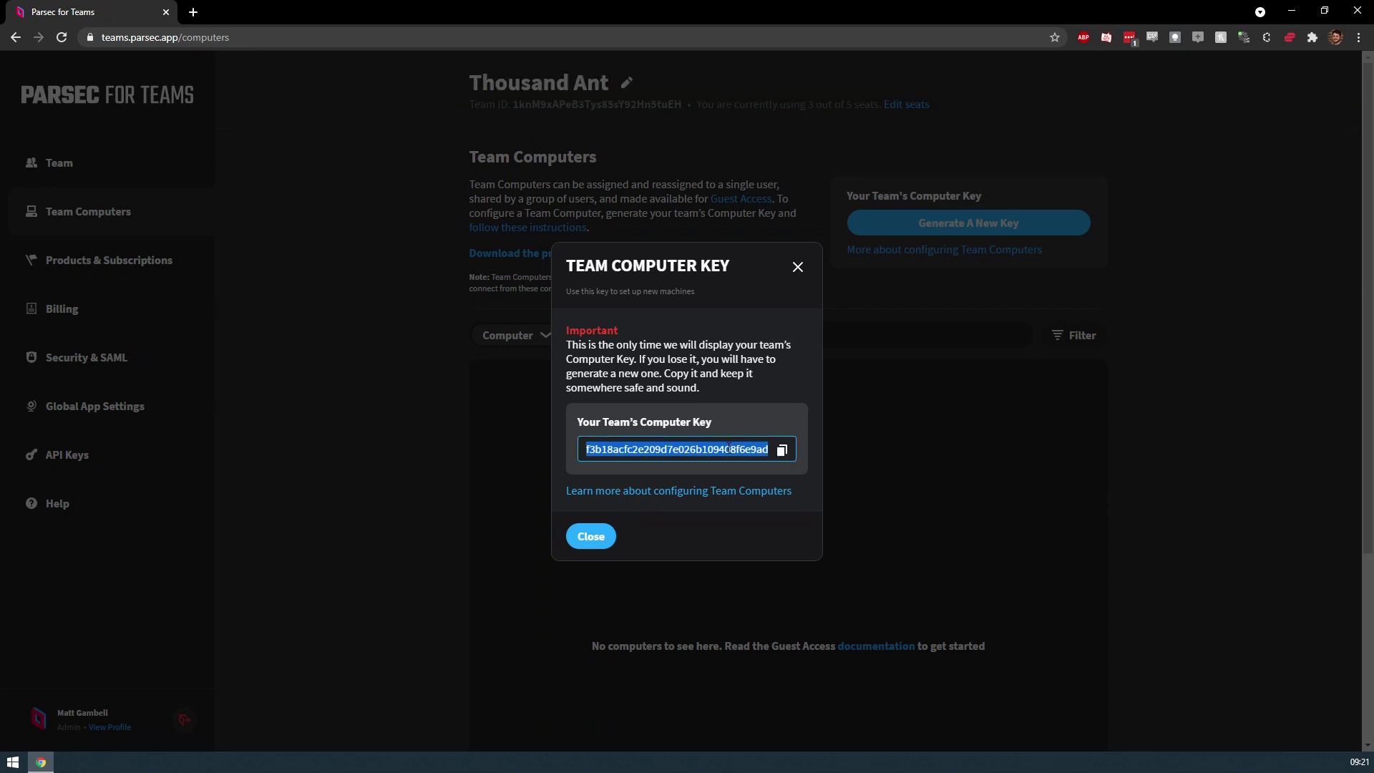
right_click(745, 454)
left_click(745, 455)
left_click(675, 517)
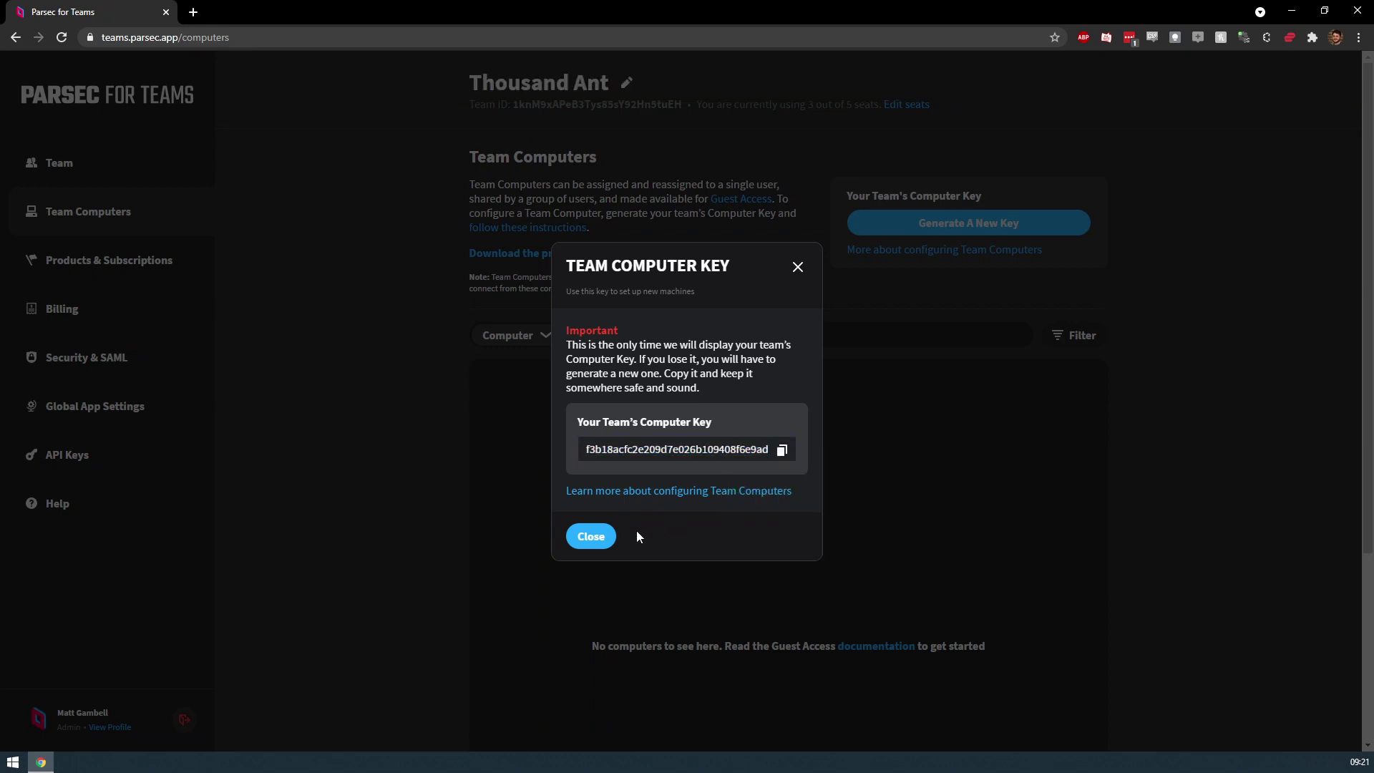
left_click(591, 537)
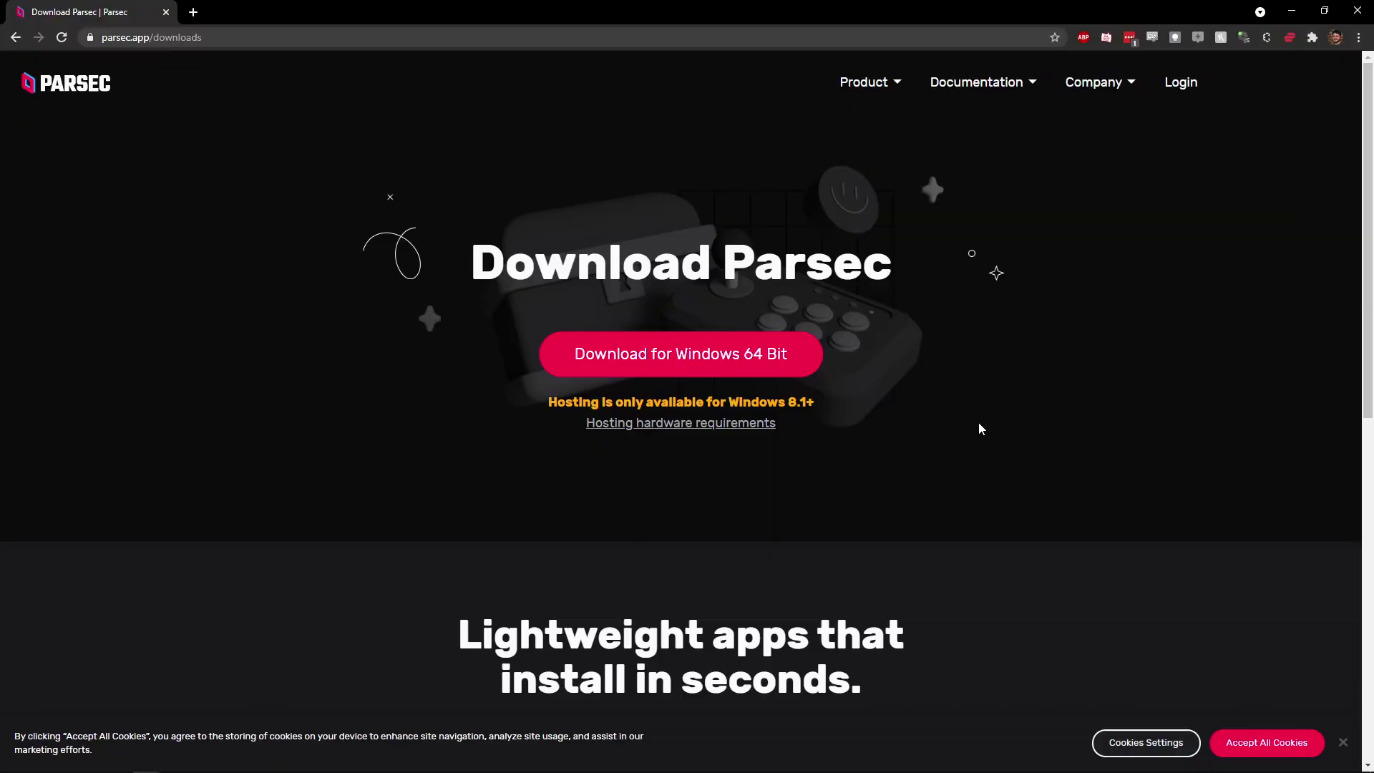
- Download the Windows 64-bit Parsec installer, keep it, and launch parsec-windows.exe
left_click(679, 347)
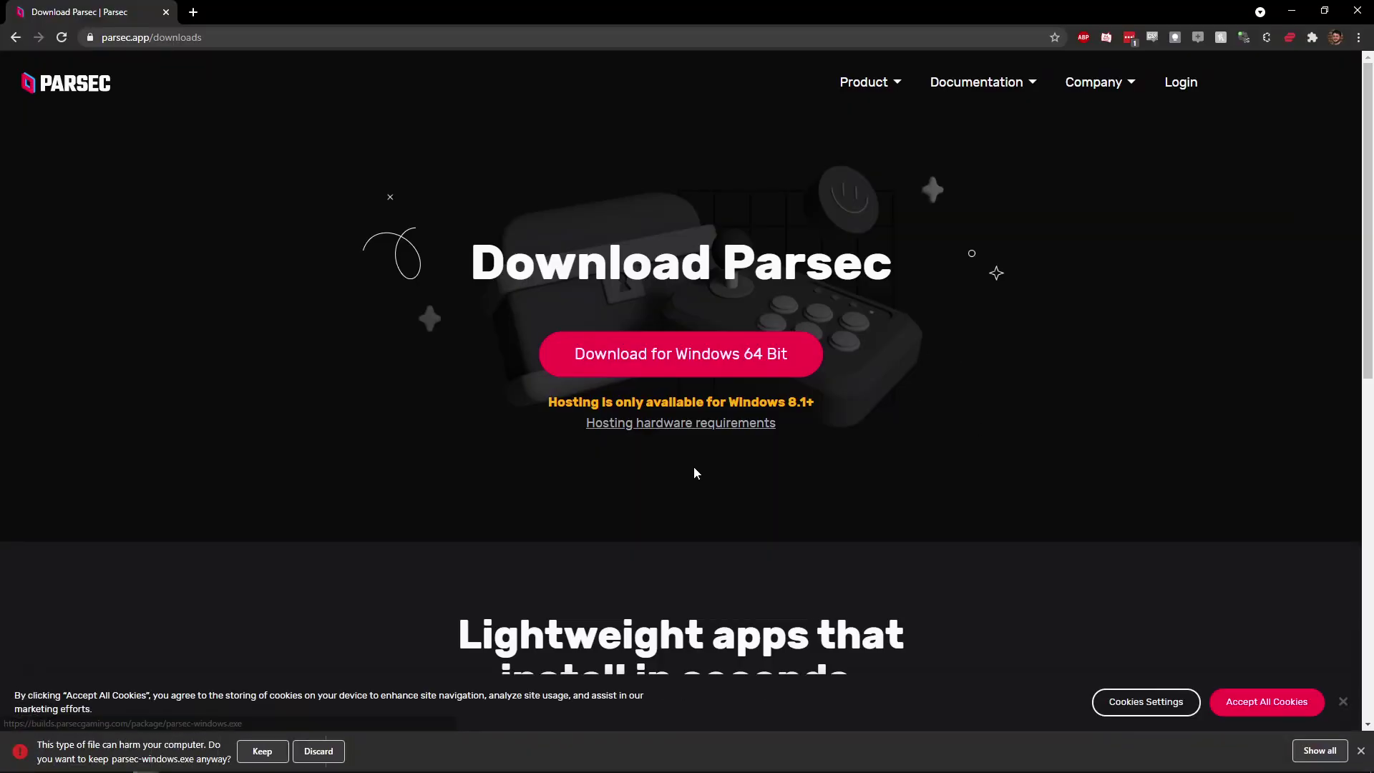
left_click(263, 750)
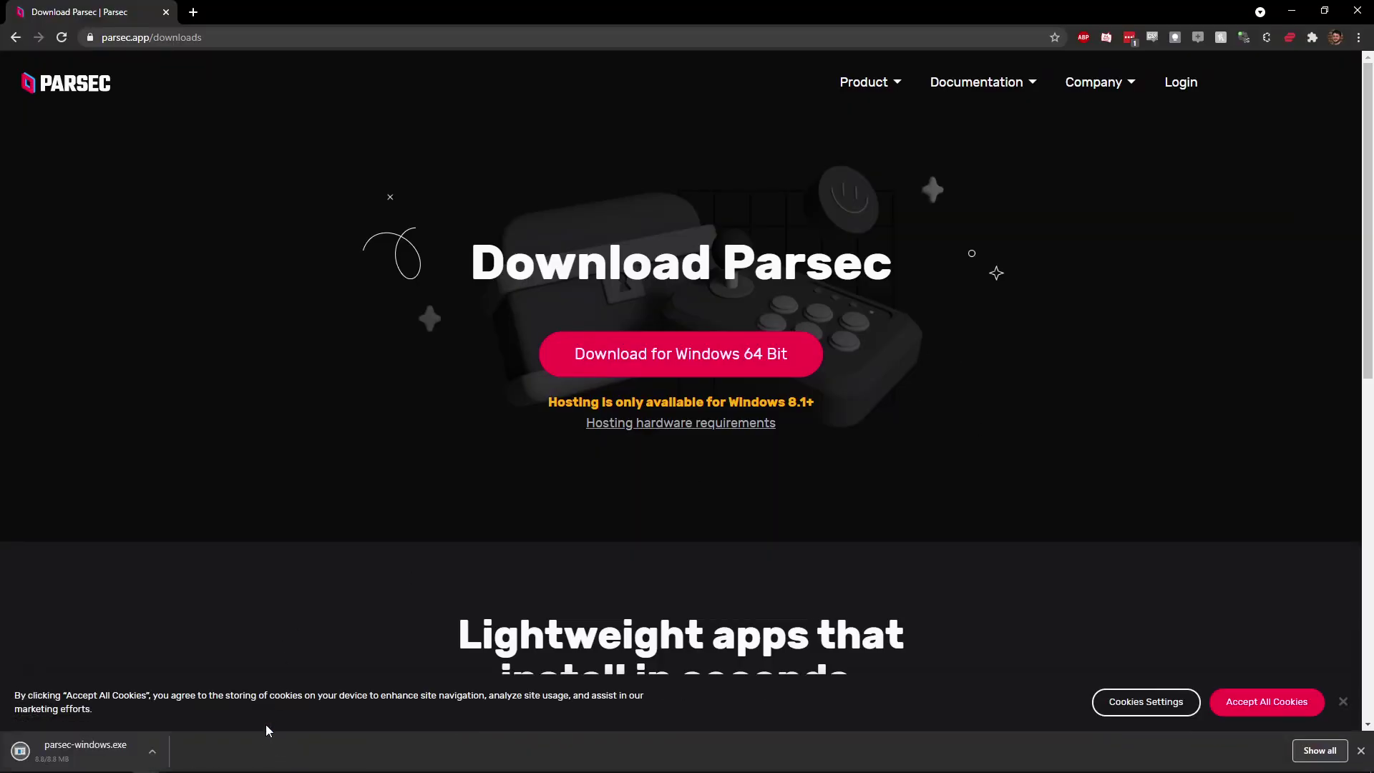
left_click(100, 756)
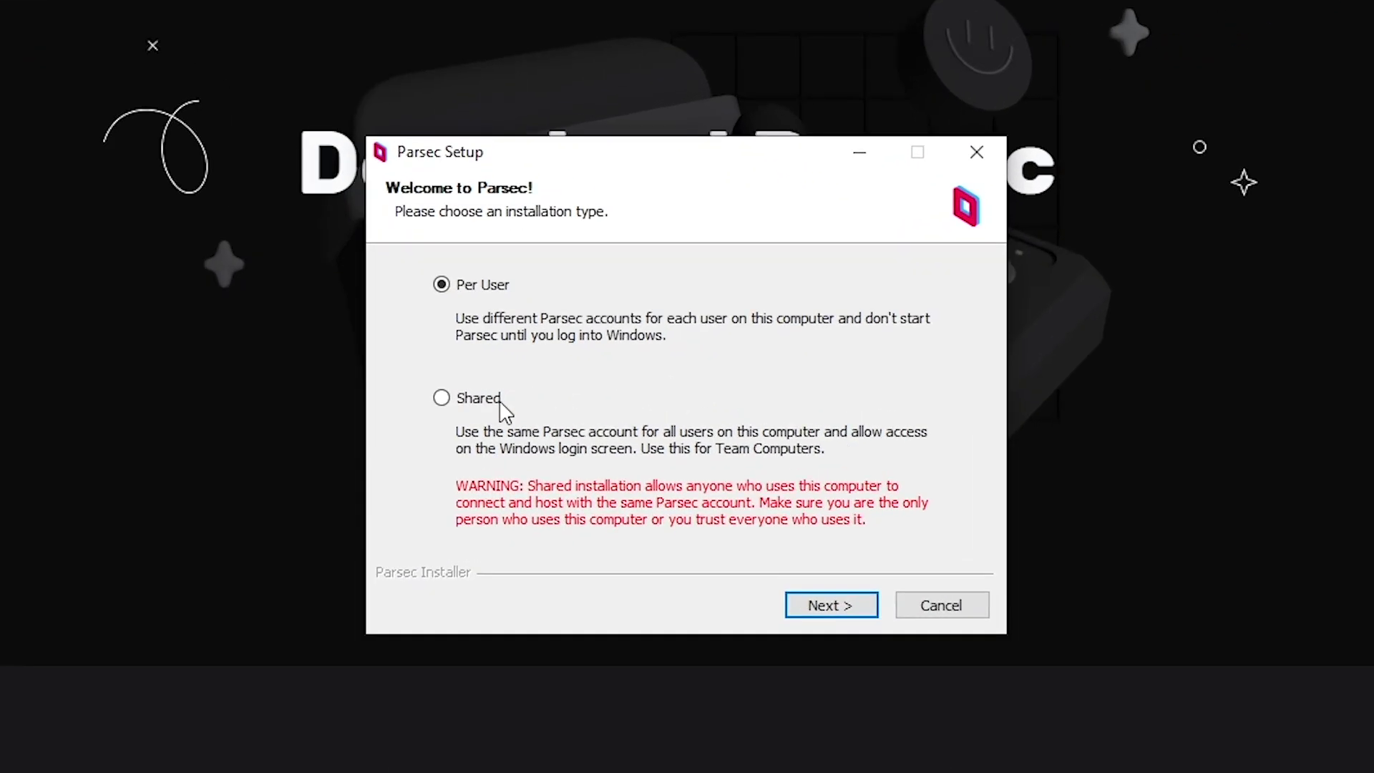
- Choose the Shared installation type and install Parsec
left_click(579, 396)
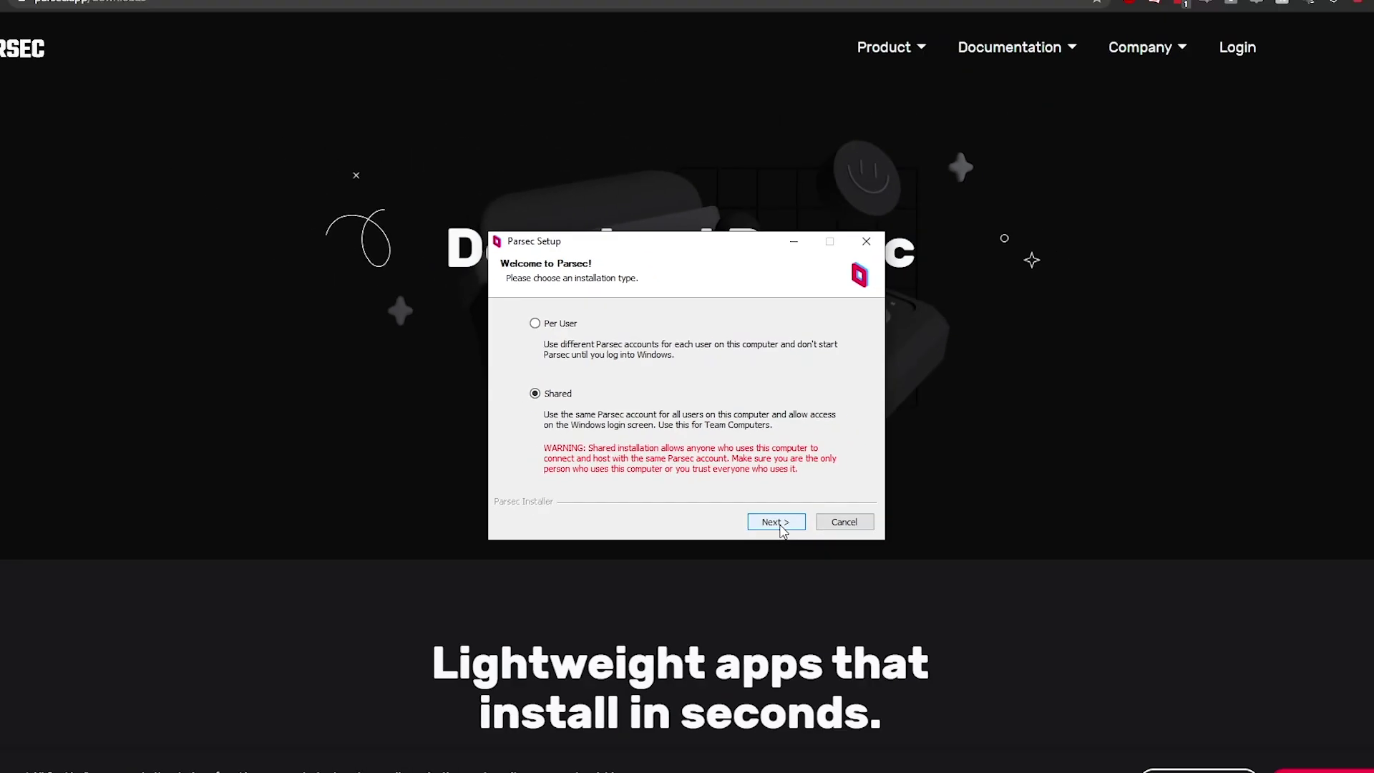
left_click(778, 524)
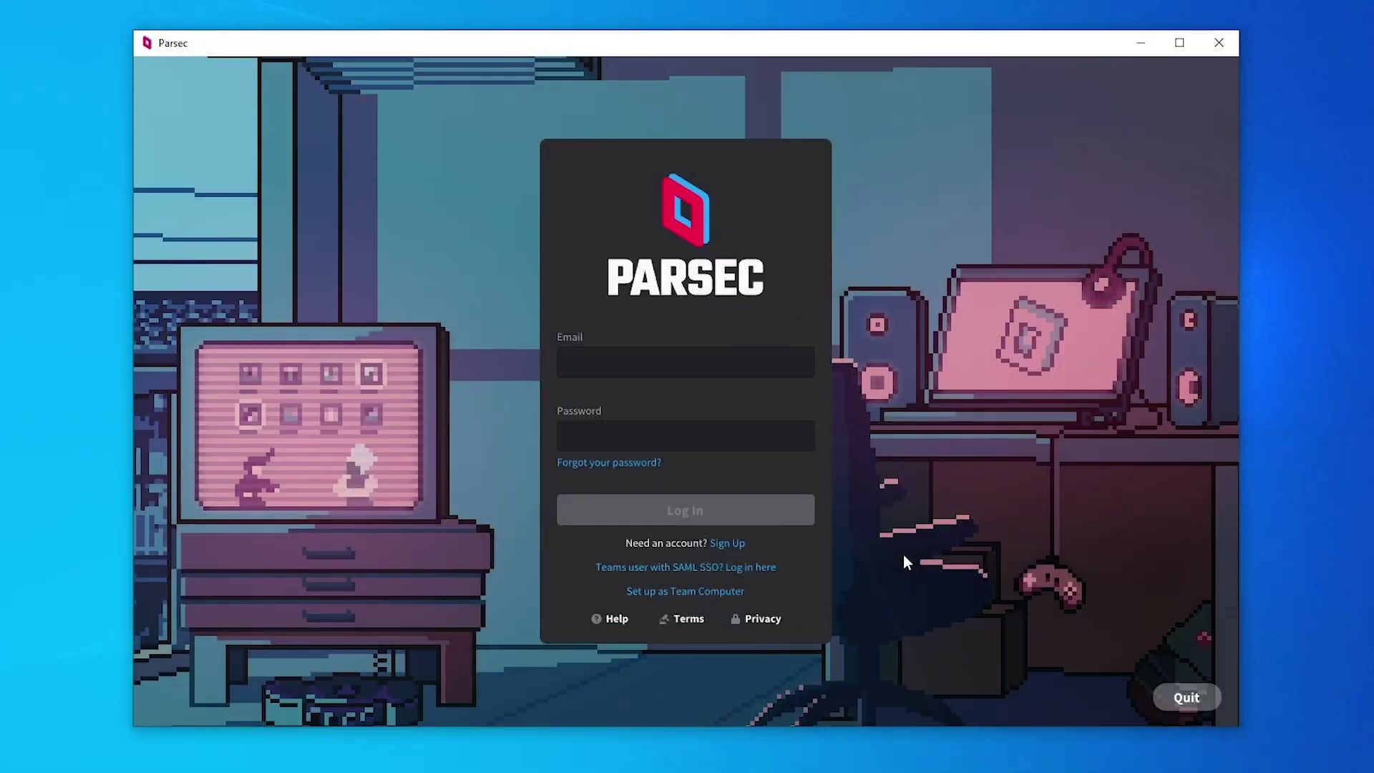
- Set this machine up as a Team Computer using the Team ID copied from the dashboard
left_click(717, 590)
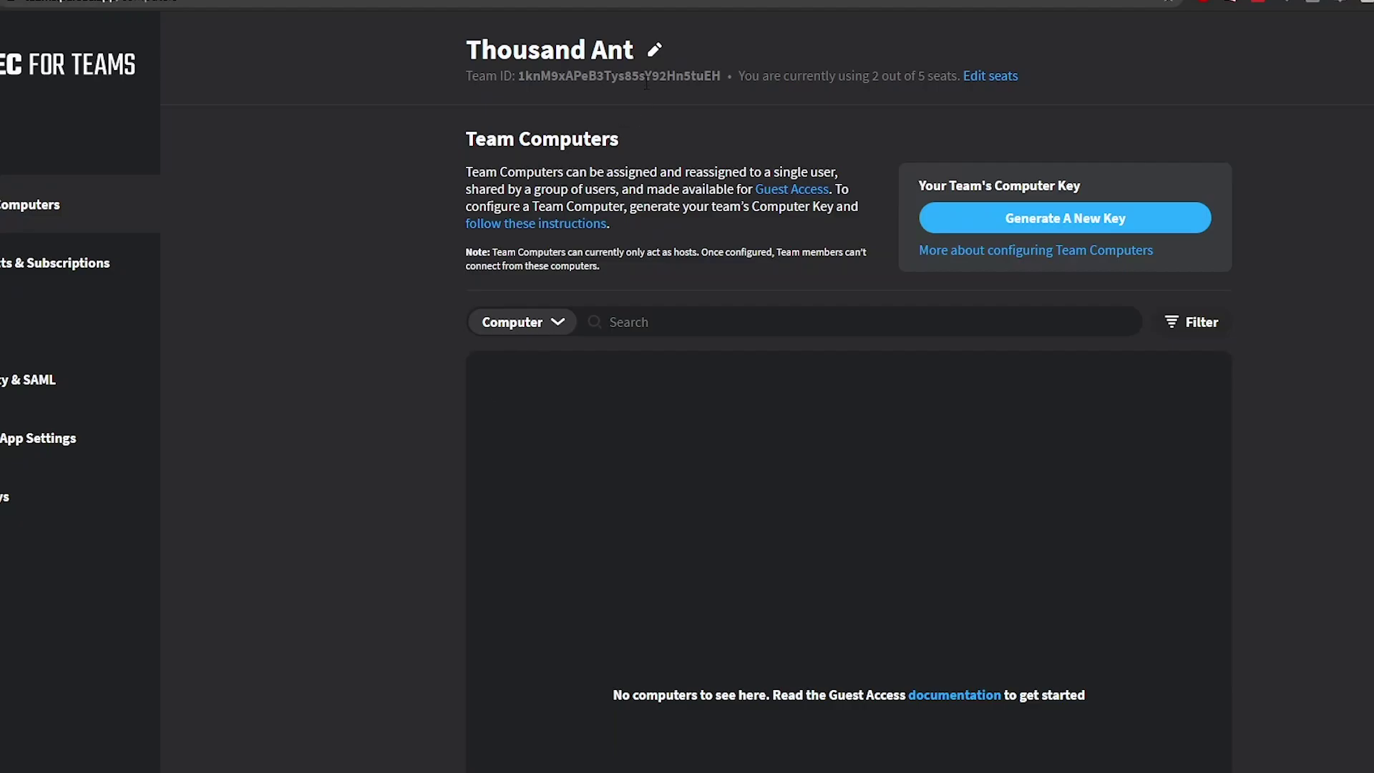
double_click(646, 76)
key("ctrl+c")
key("alt+Tab")
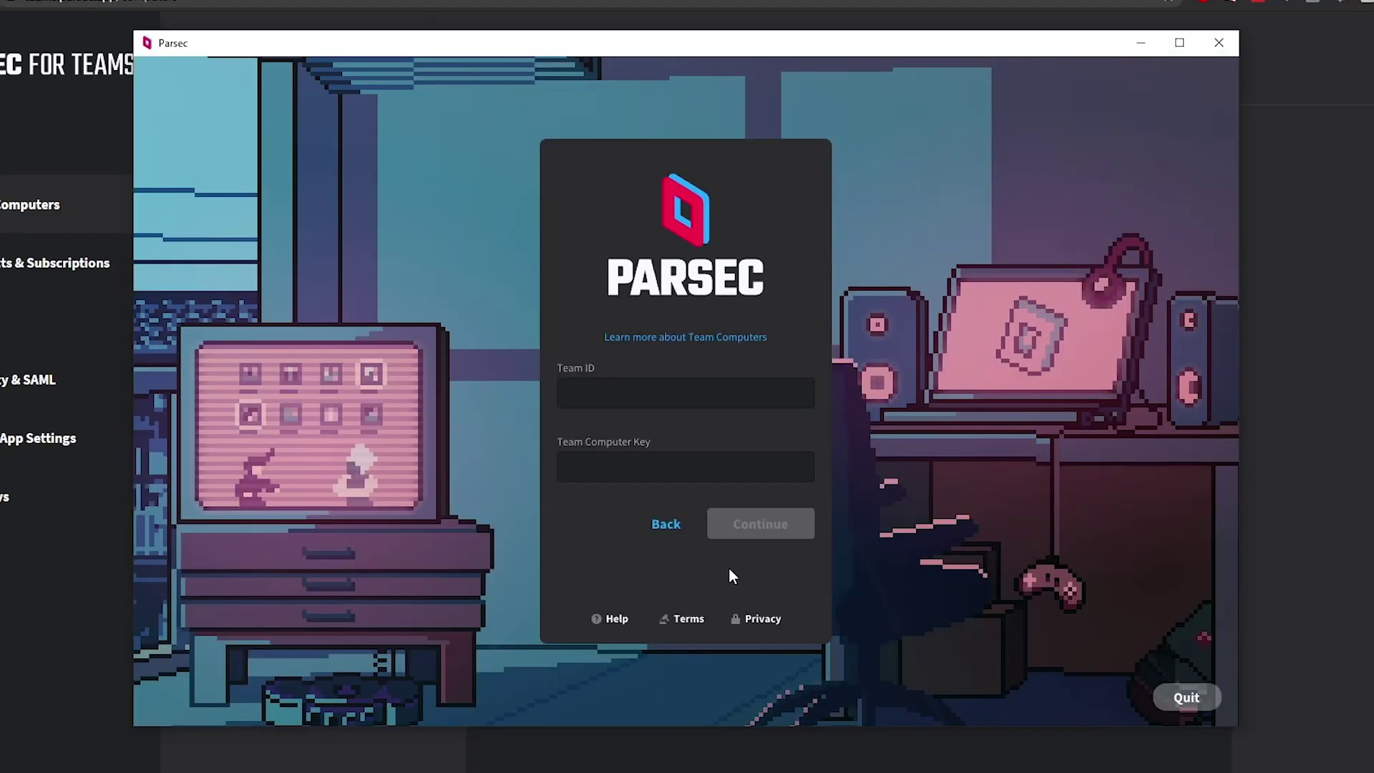
key("ctrl+v")
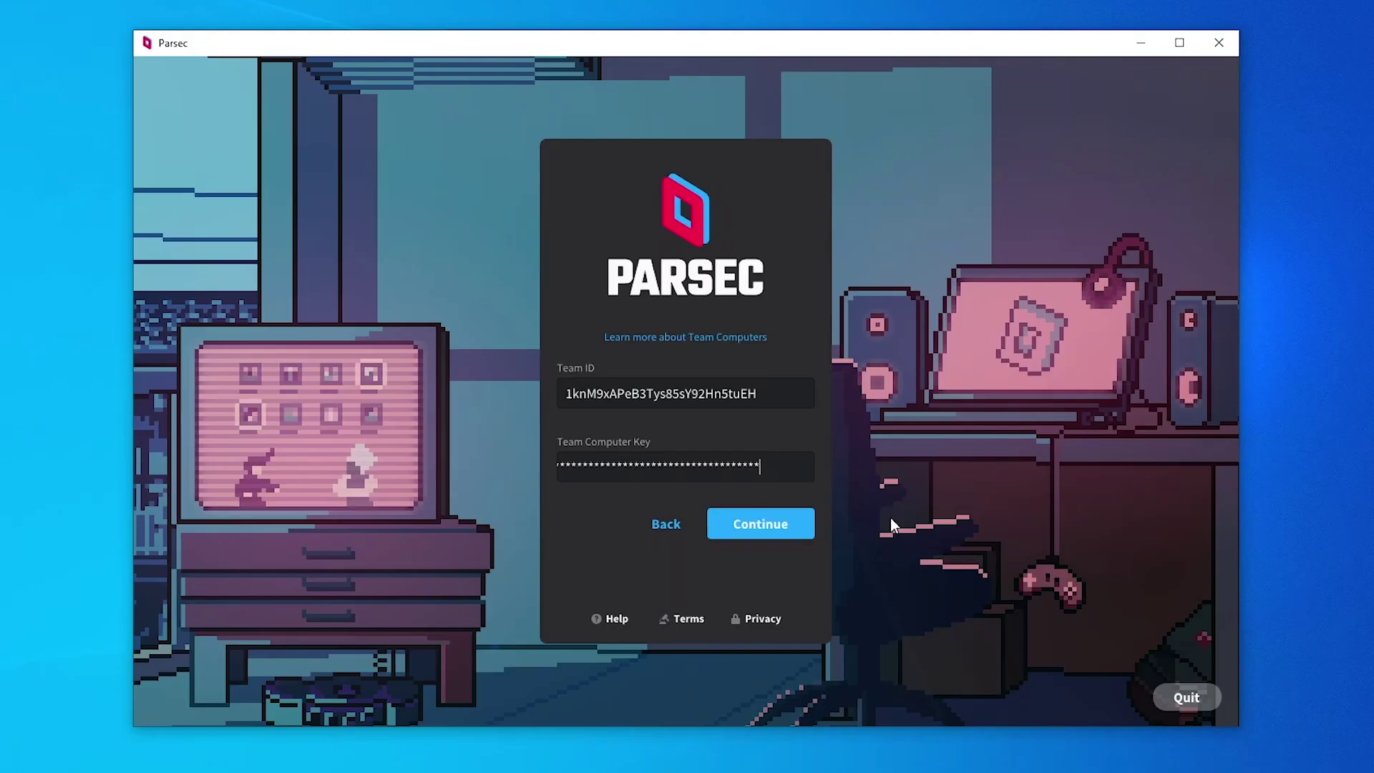
left_click(779, 525)
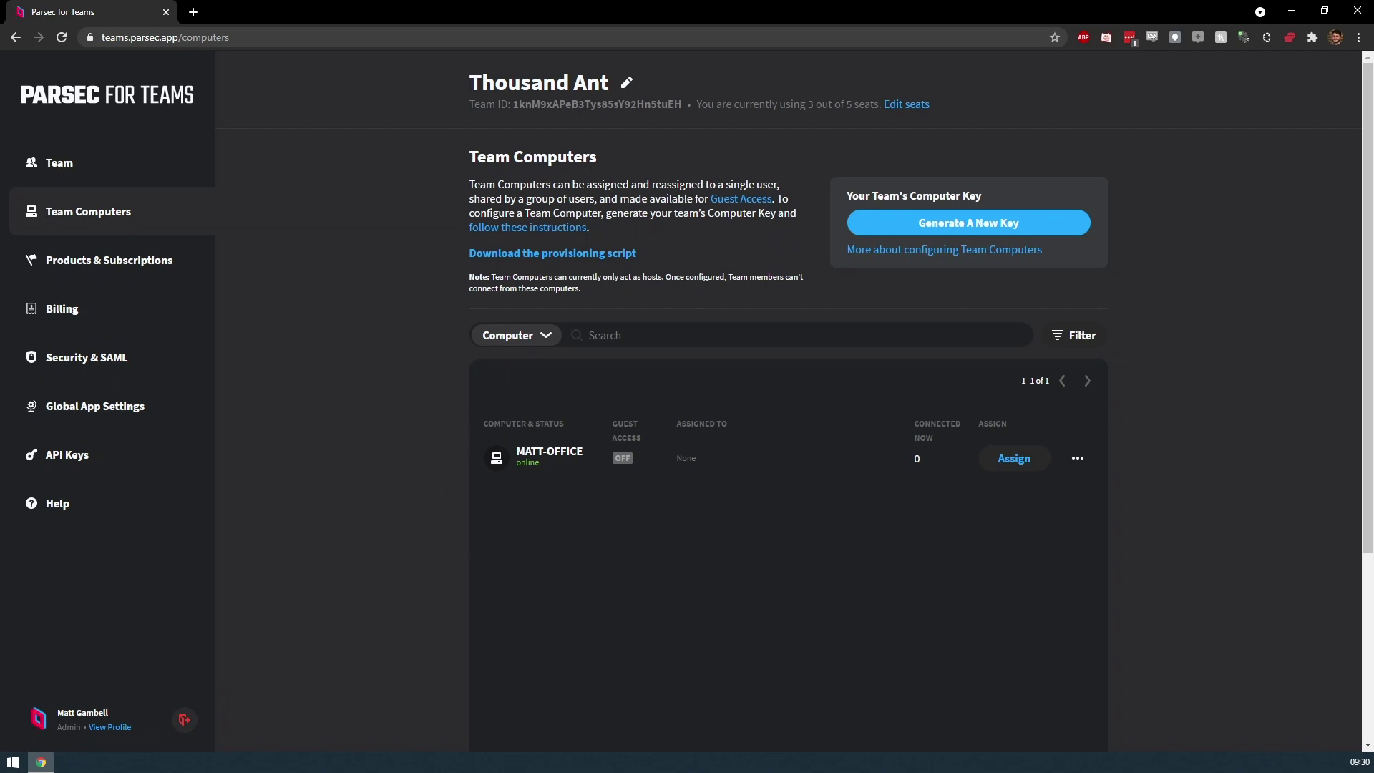
- Assign MATT-OFFICE to a team member with Guest Access allowed
left_click(1009, 461)
left_click(770, 345)
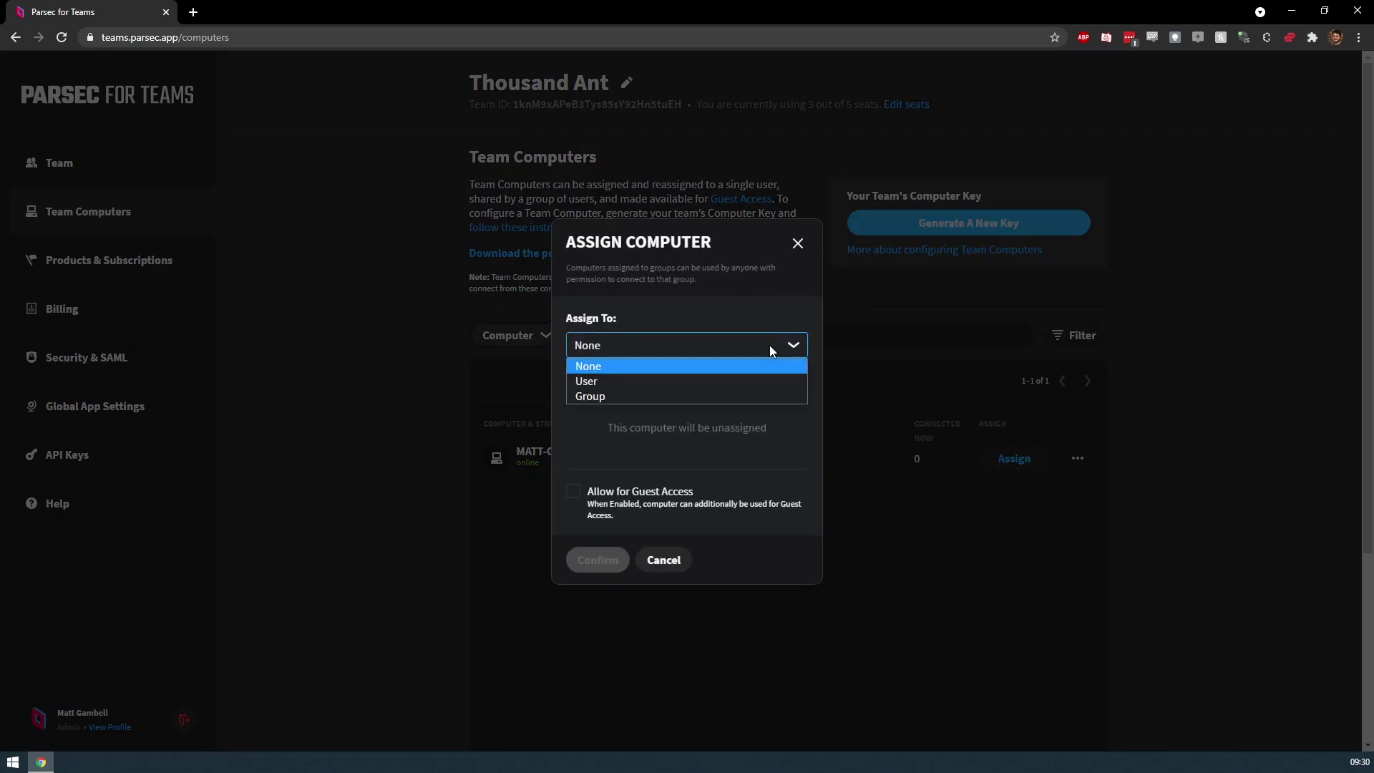
left_click(750, 380)
left_click(687, 487)
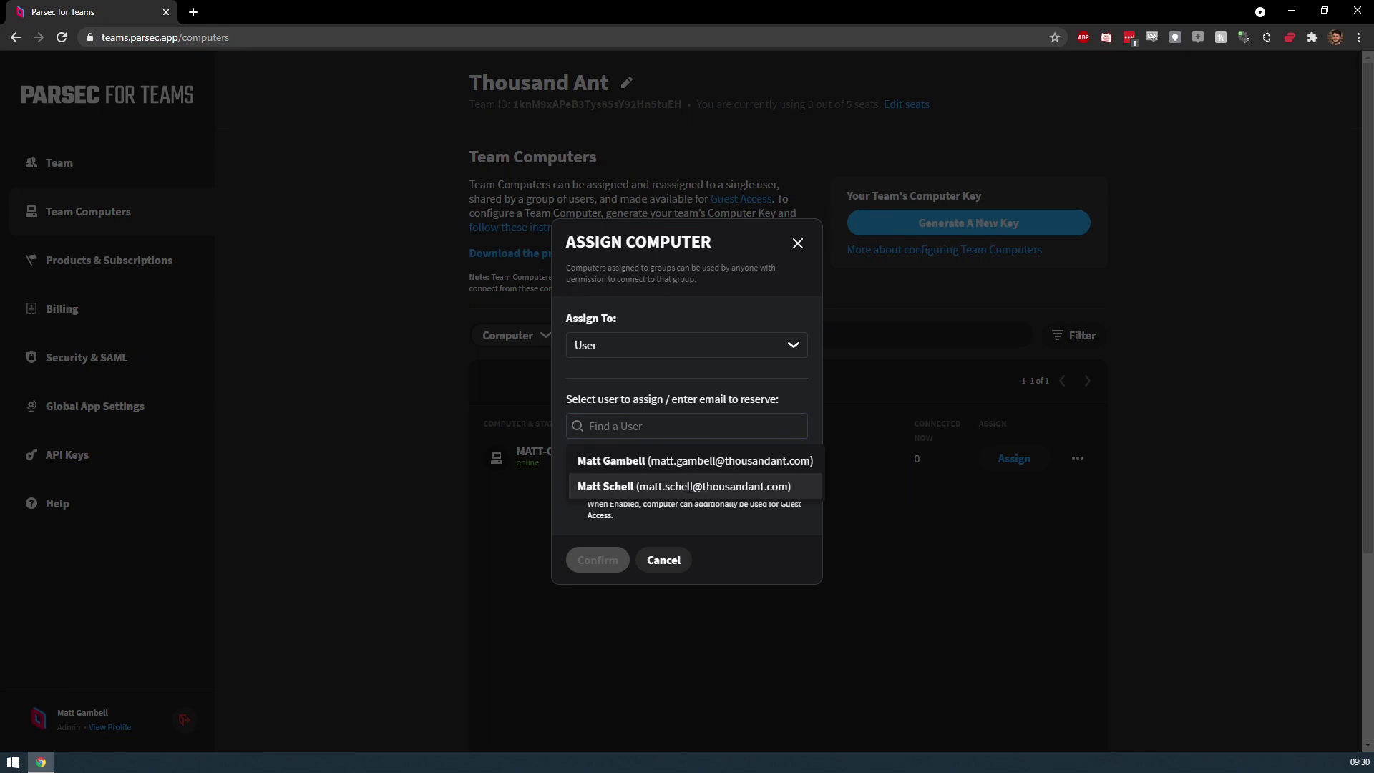
left_click(572, 491)
- Switch the assignment to the Producers group and close the assignment dialog
left_click(680, 345)
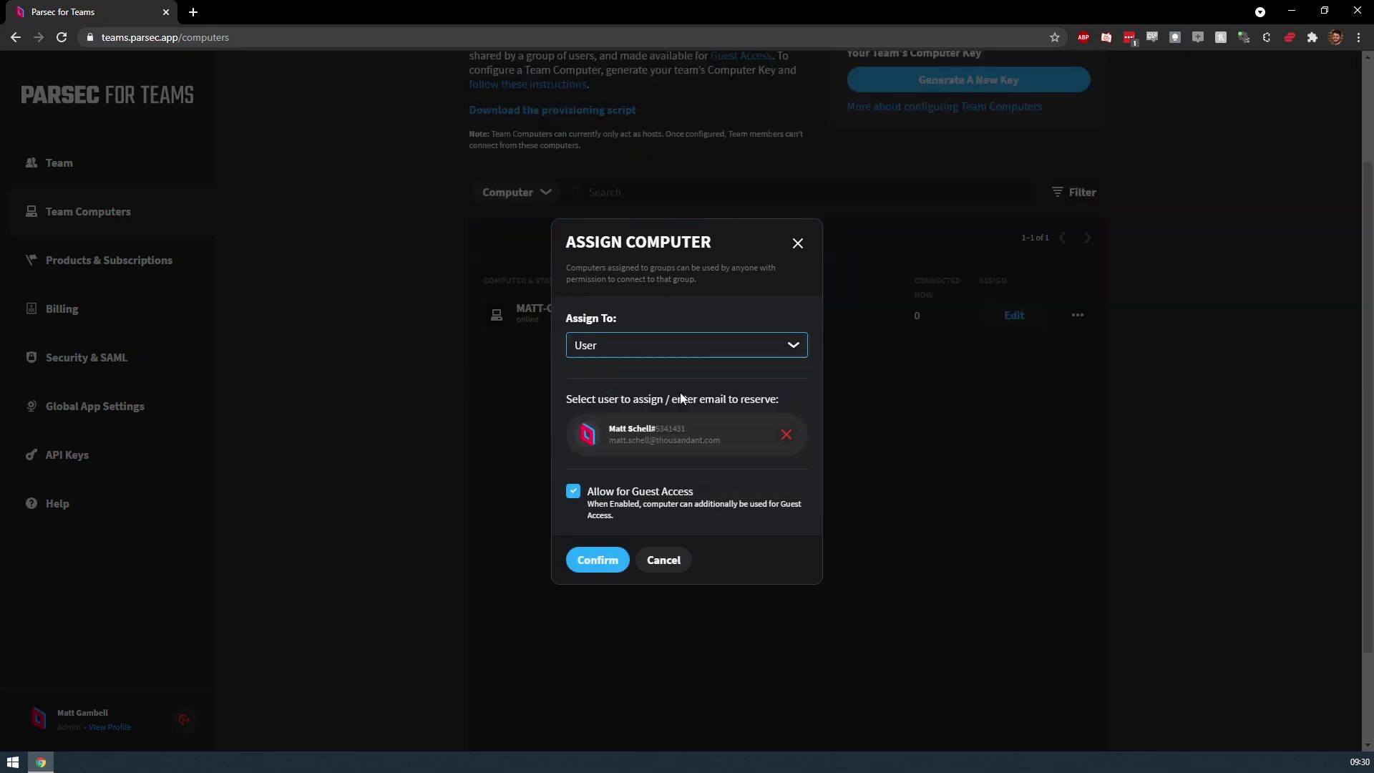
left_click(680, 392)
left_click(653, 430)
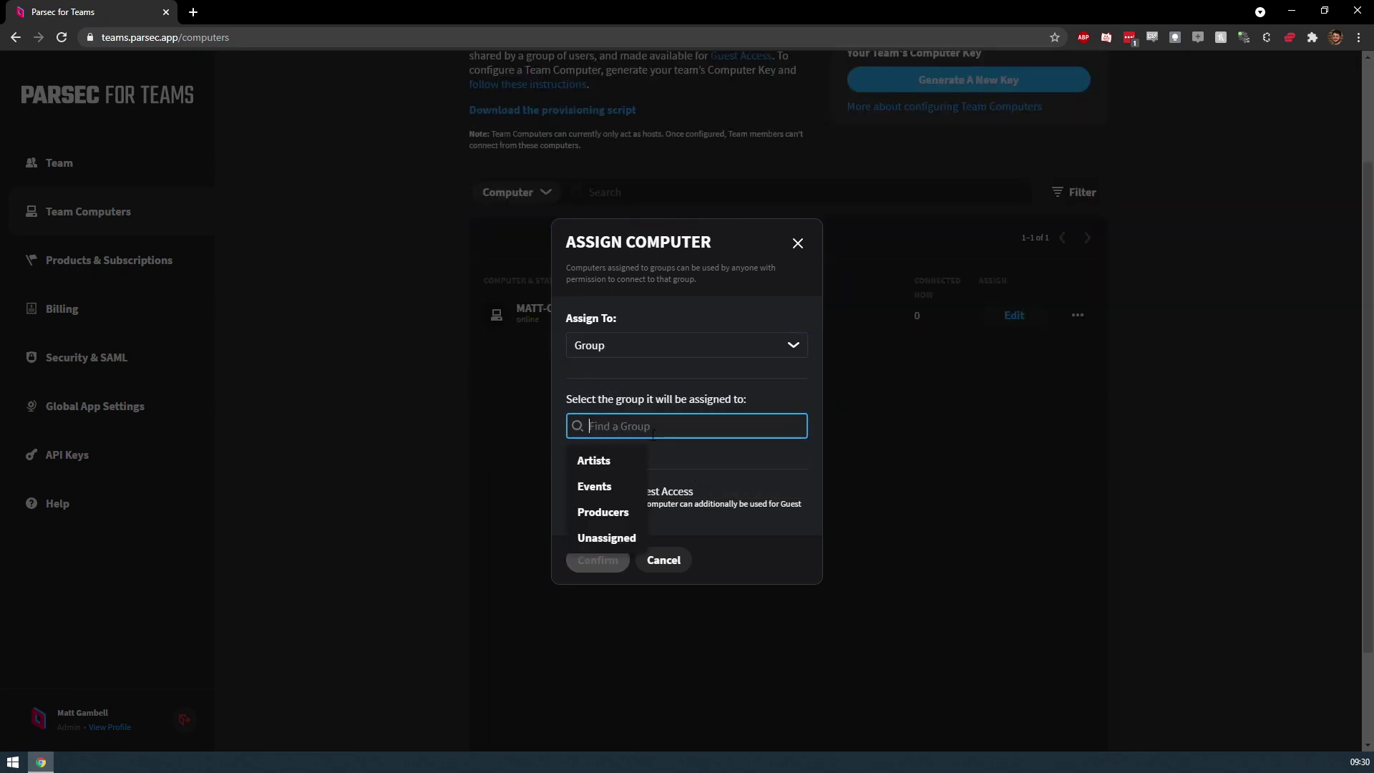
left_click(620, 512)
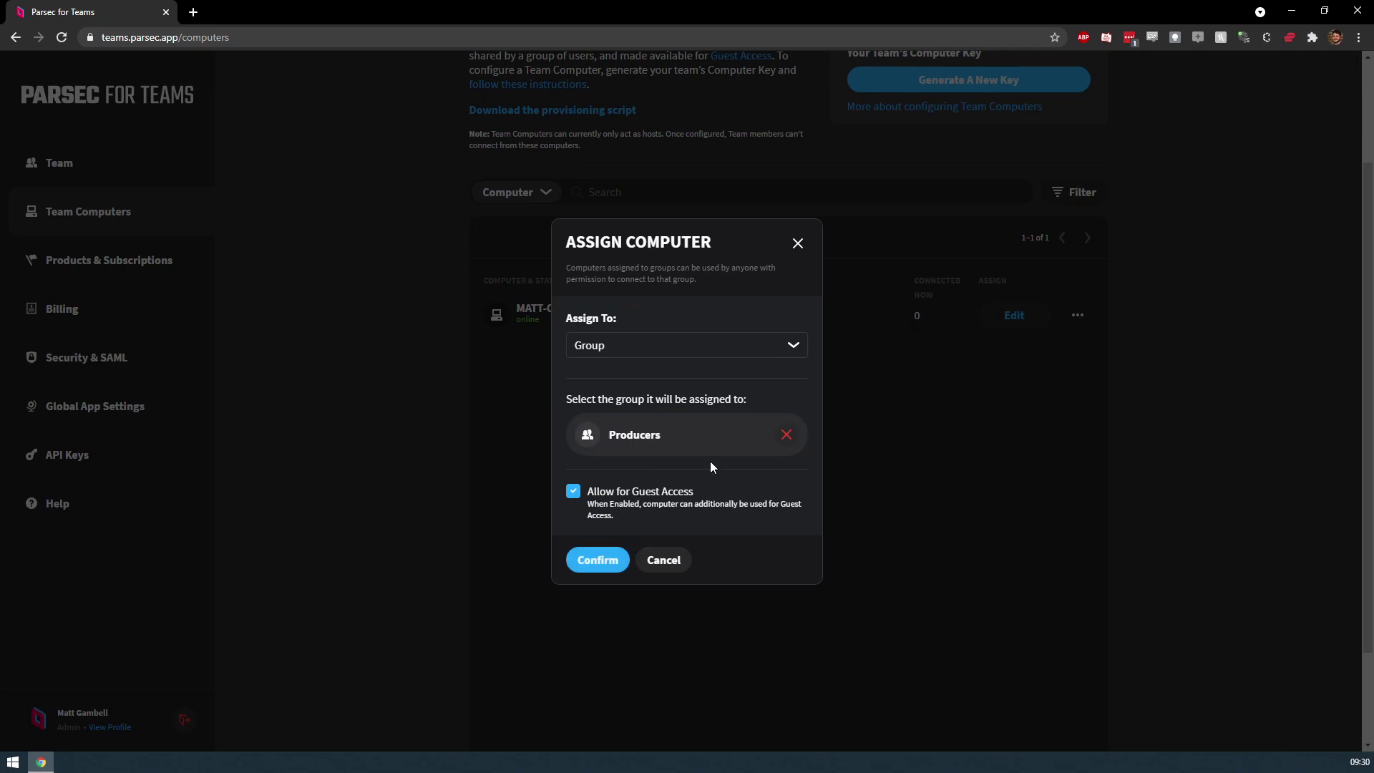
key("Escape")
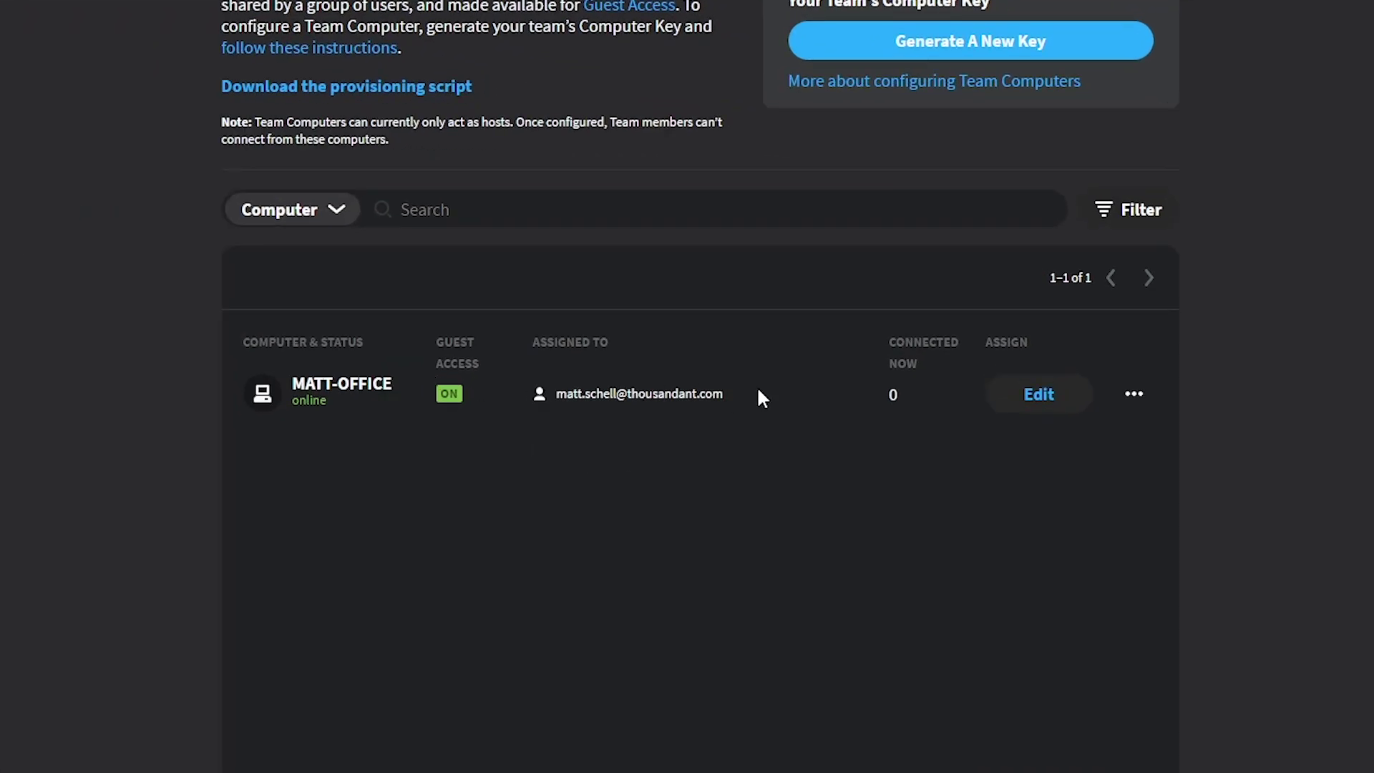
left_click(1137, 398)
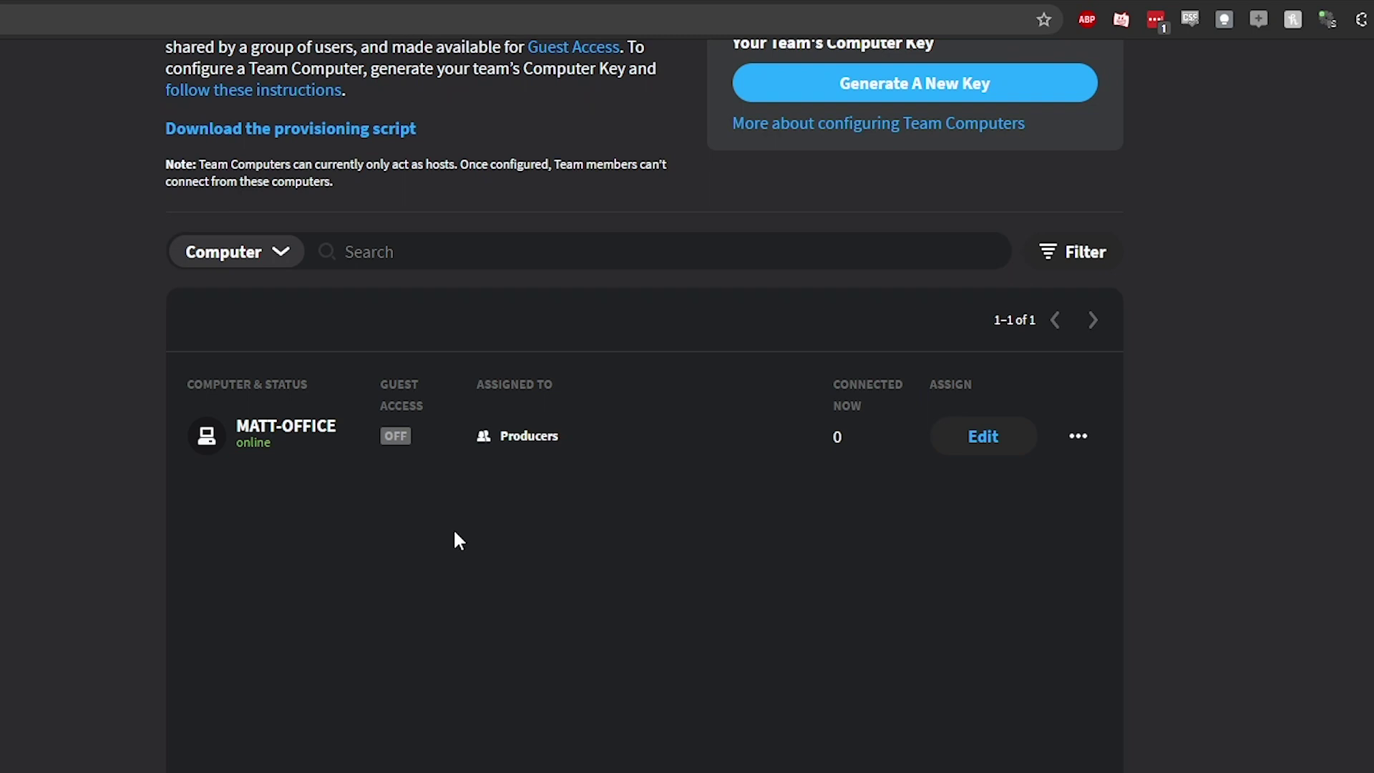
- Switch the Guest Access toggle on the MATT-OFFICE row from OFF to ON
left_click(396, 438)
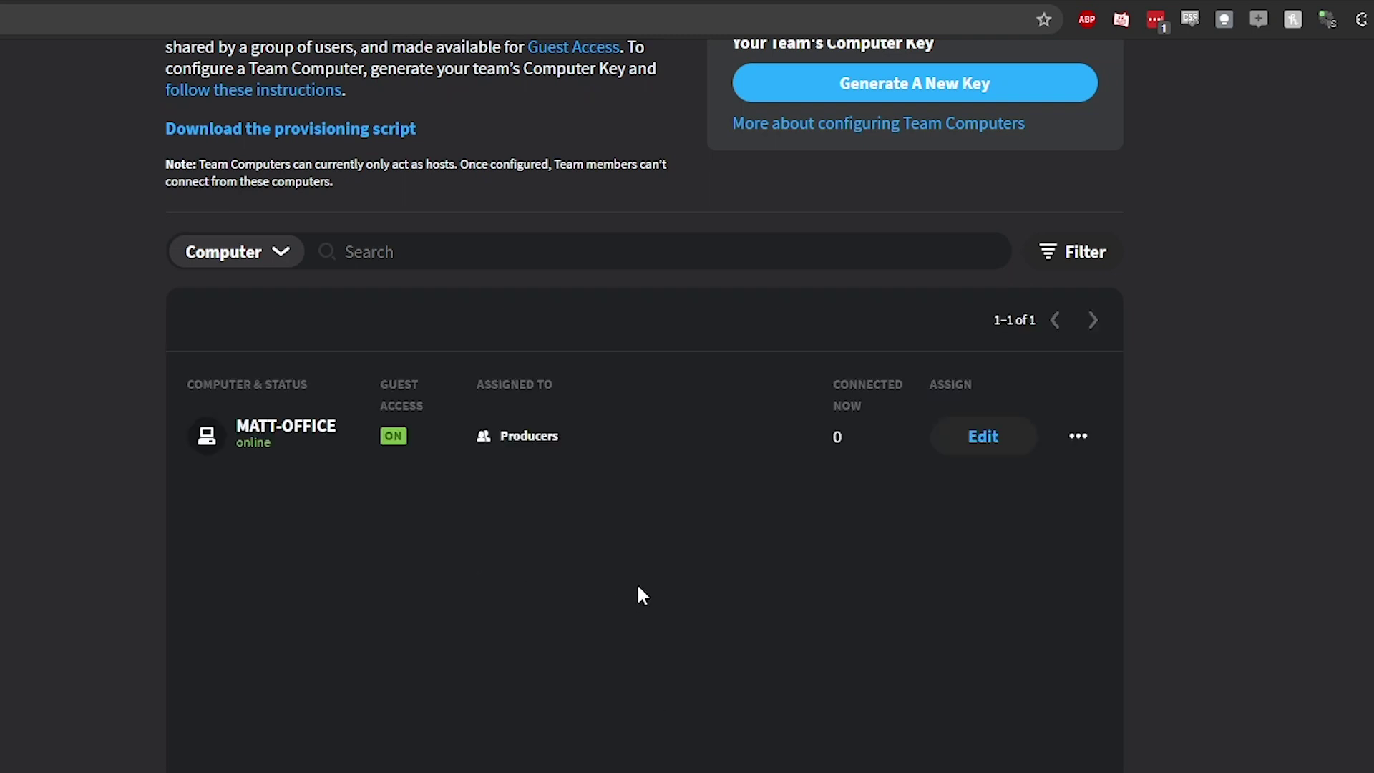